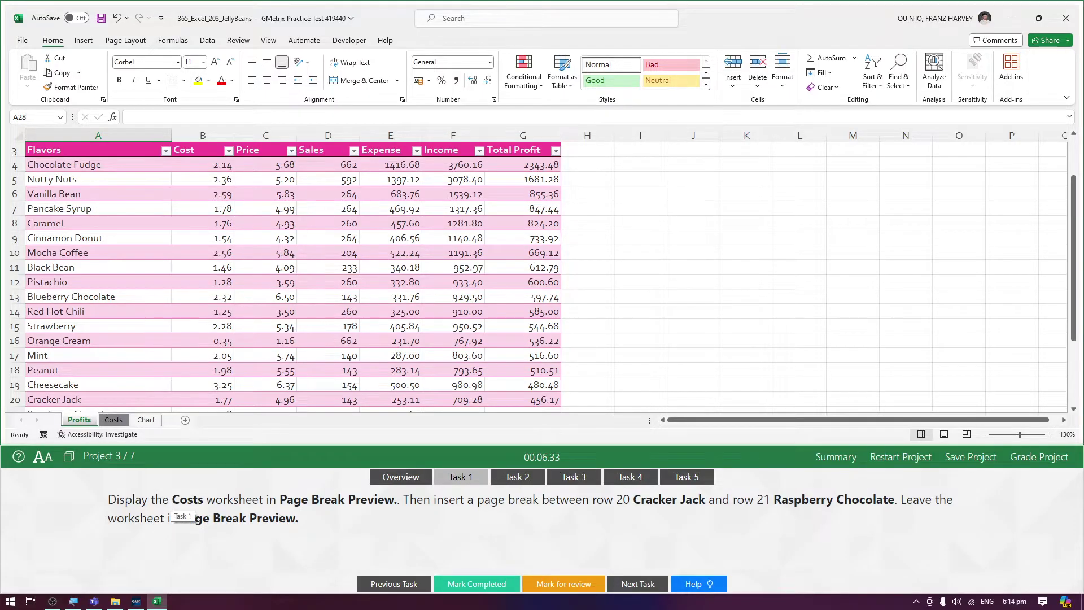
Step: Glance at the Profits and Chart sheets, then settle on the Costs worksheet
{"action": "left_click", "coordinate": [115, 421]}
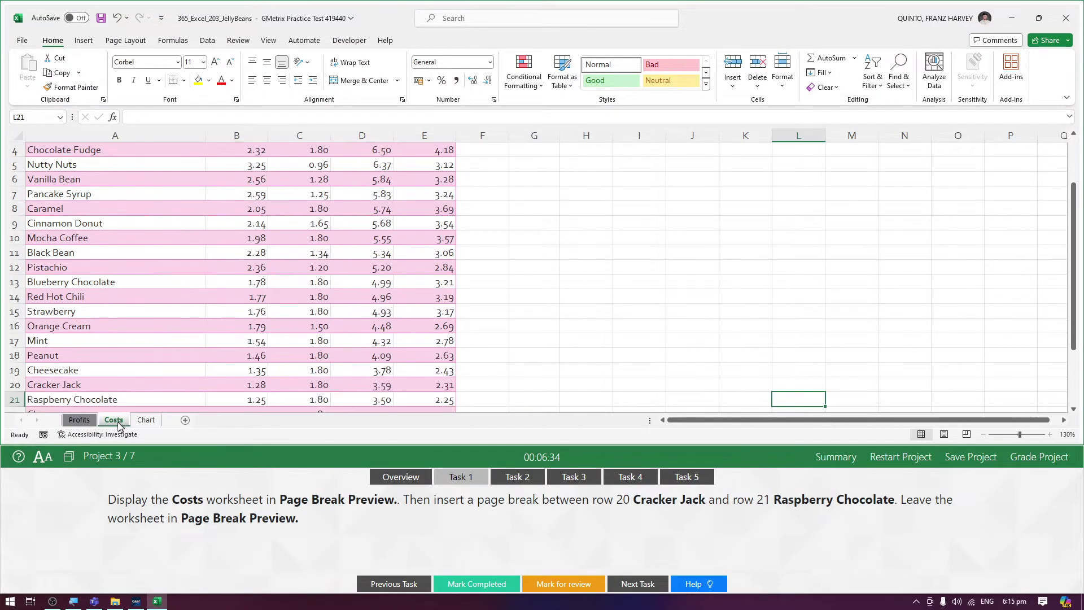
{"action": "left_click", "coordinate": [79, 420]}
{"action": "left_click", "coordinate": [114, 420]}
{"action": "left_click", "coordinate": [146, 421]}
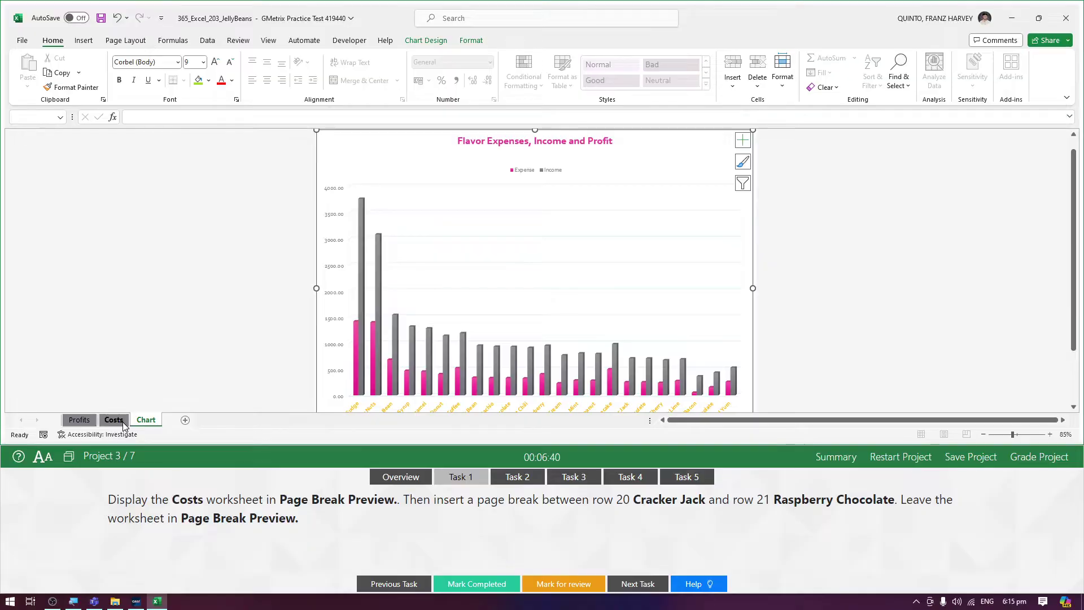
{"action": "left_click", "coordinate": [123, 424]}
{"action": "left_click_drag", "start_coordinate": [280, 501], "coordinate": [641, 501]}
{"action": "left_click", "coordinate": [404, 505]}
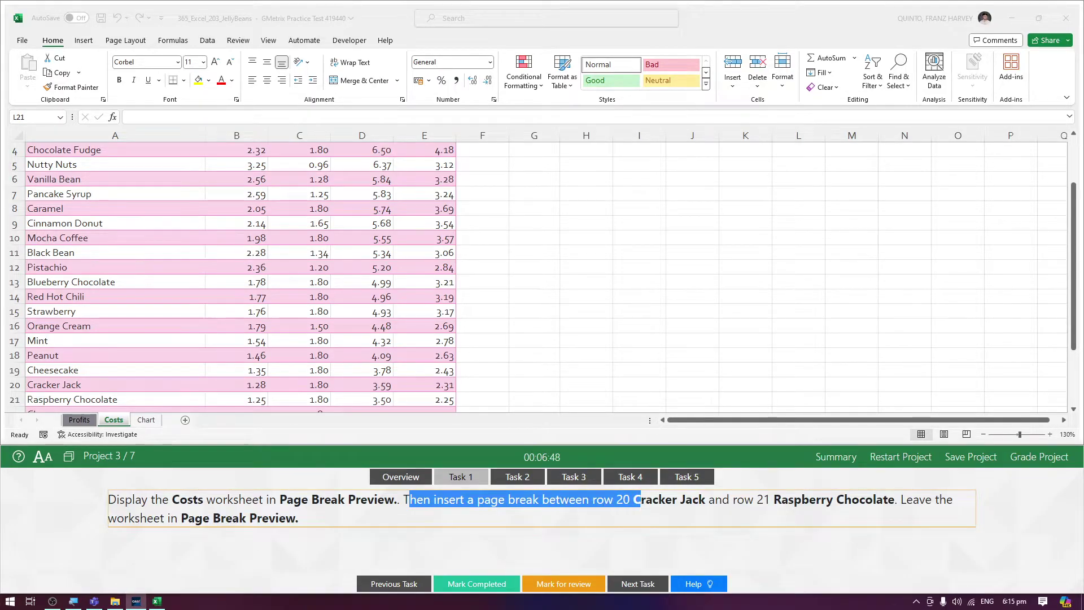
{"action": "left_click", "coordinate": [647, 502]}
{"action": "scroll", "coordinate": [101, 350], "scroll_direction": "down", "scroll_amount": 1}
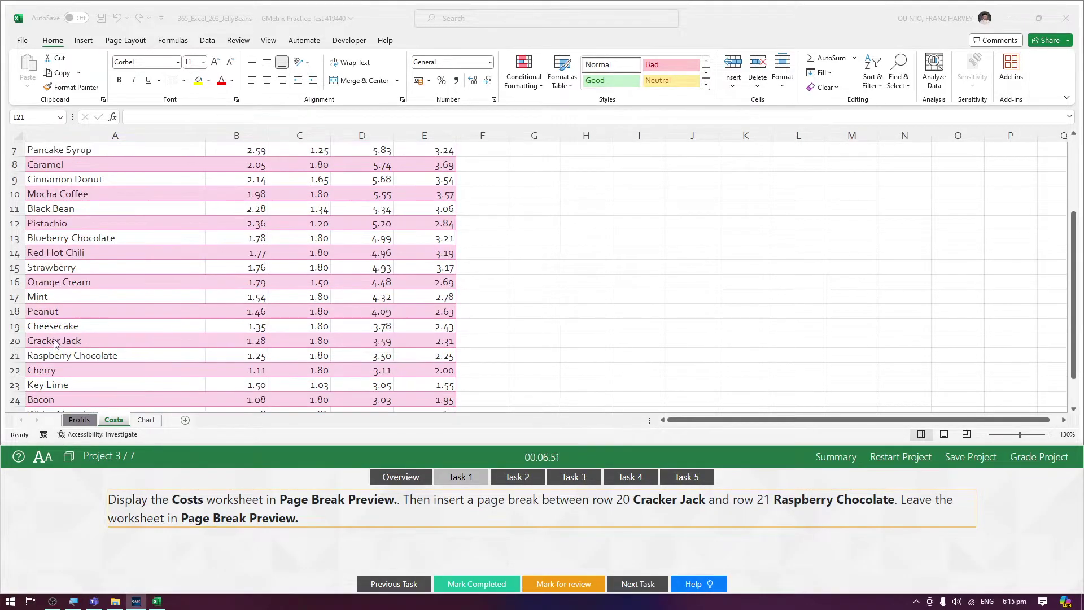
{"action": "left_click", "coordinate": [55, 342]}
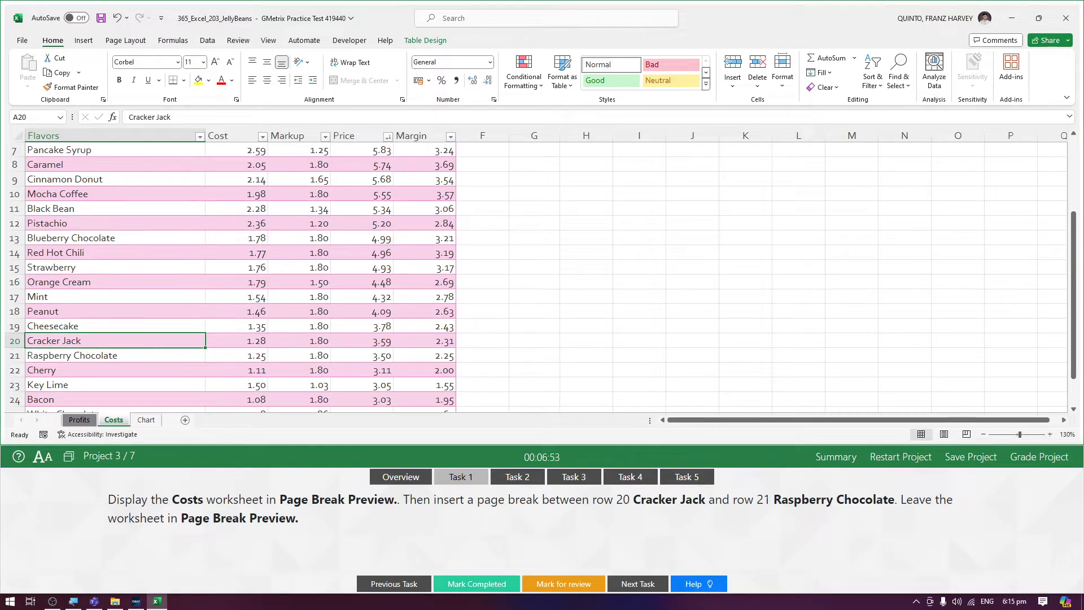
{"action": "left_click", "coordinate": [85, 356]}
{"action": "left_click", "coordinate": [50, 342]}
{"action": "left_click", "coordinate": [50, 355]}
{"action": "left_click", "coordinate": [49, 341]}
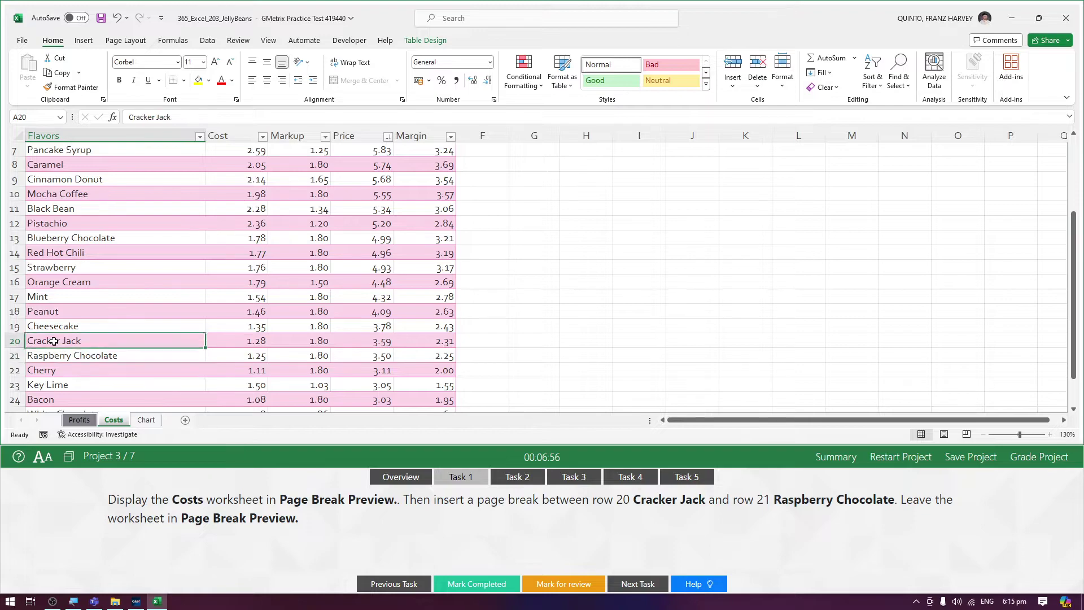
{"action": "left_click", "coordinate": [58, 355]}
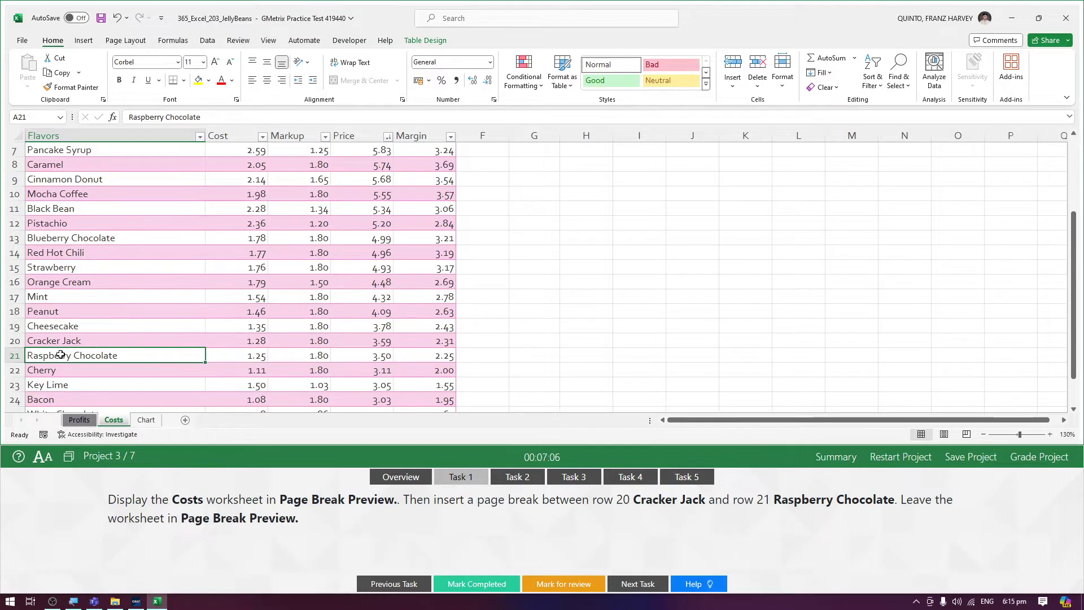
{"action": "left_click_drag", "start_coordinate": [116, 501], "coordinate": [207, 501]}
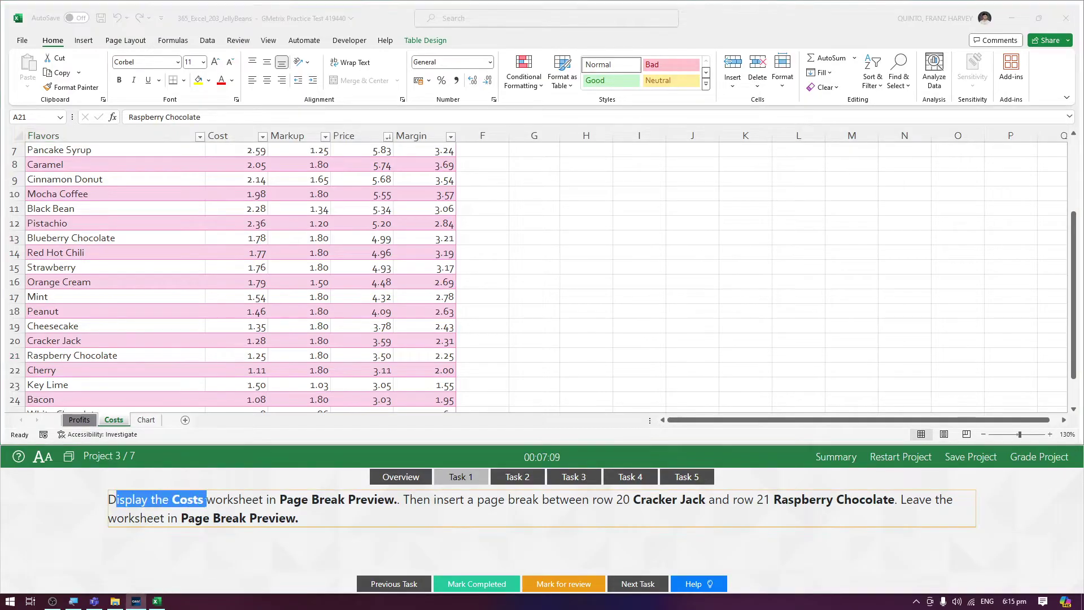
{"action": "left_click", "coordinate": [206, 500]}
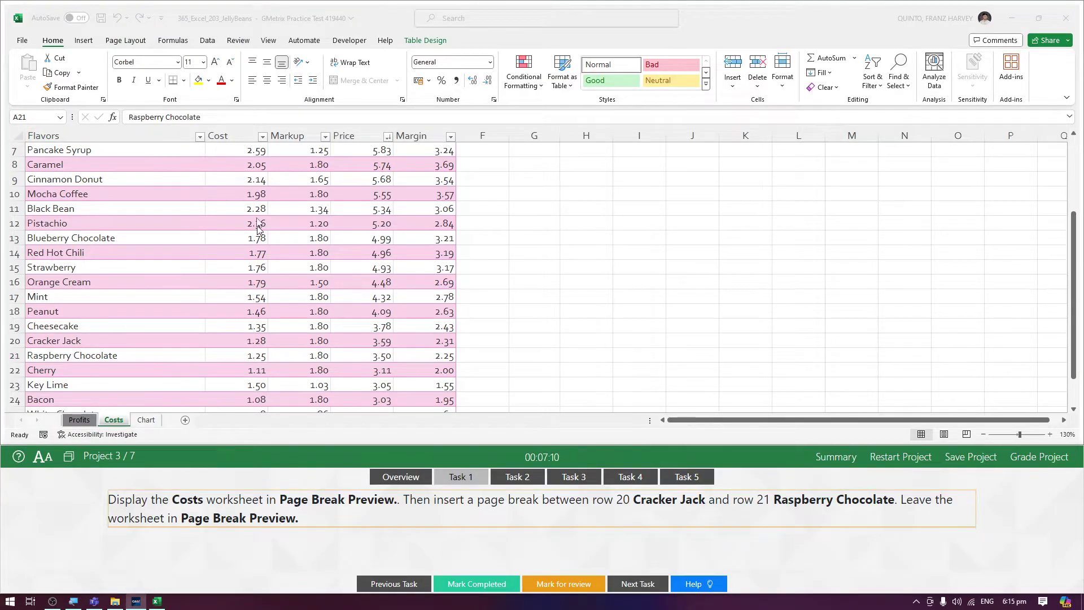
{"action": "left_click", "coordinate": [114, 421]}
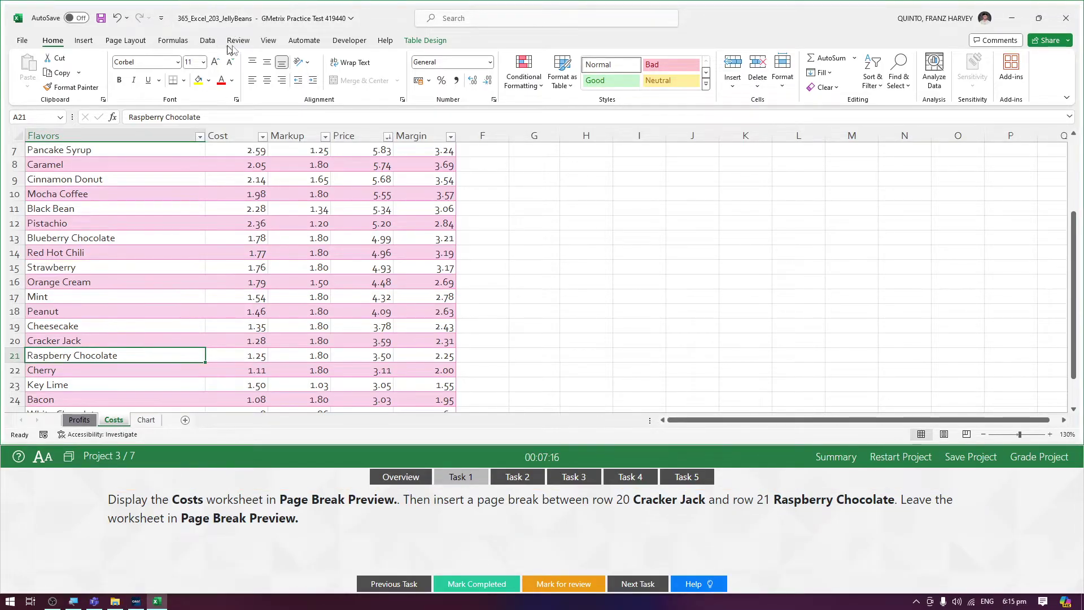
Step: Show the Costs sheet in Page Break Preview zoomed to 184%
{"action": "left_click", "coordinate": [125, 40]}
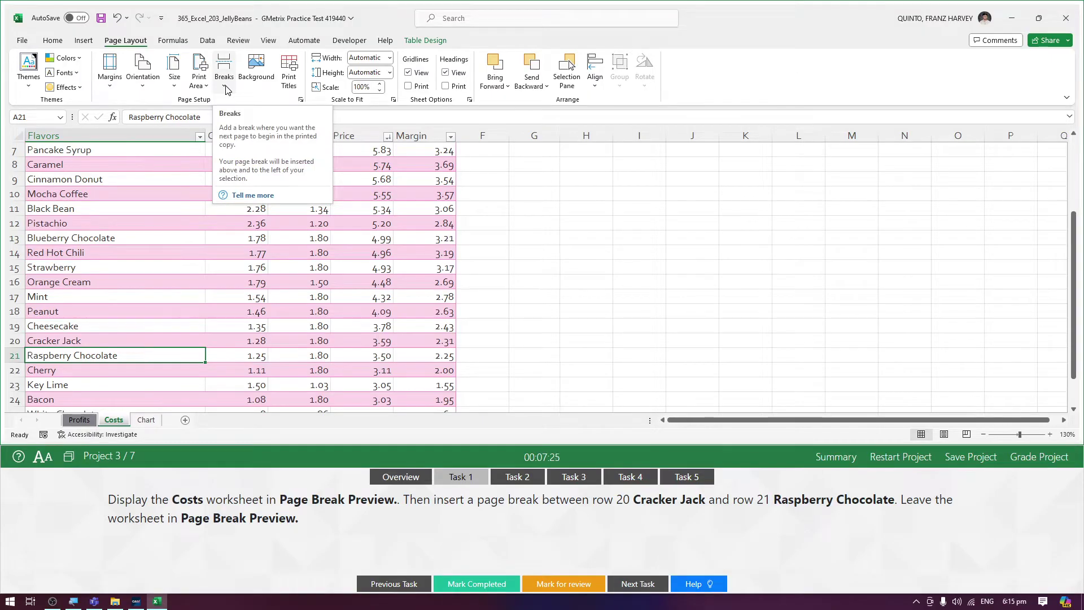
{"action": "left_click", "coordinate": [268, 40]}
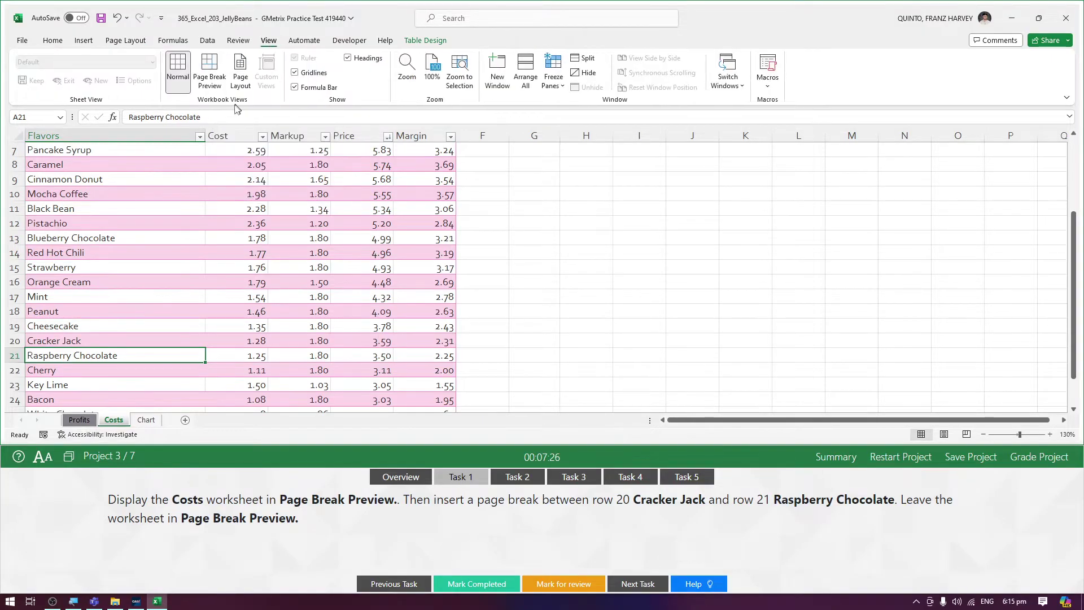
{"action": "left_click", "coordinate": [210, 84]}
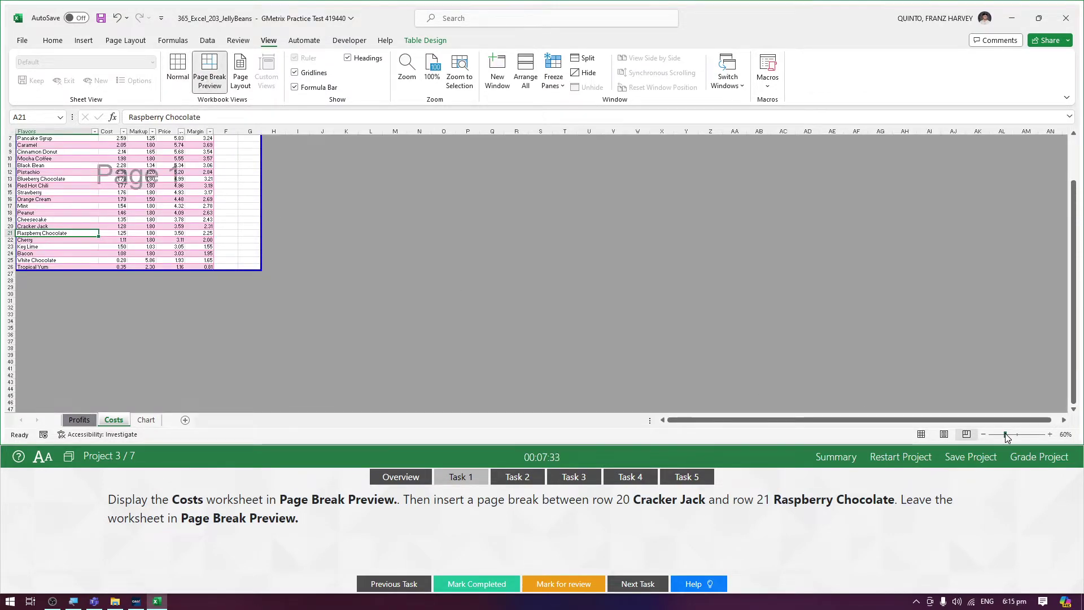
{"action": "left_click_drag", "start_coordinate": [1006, 435], "coordinate": [1025, 435]}
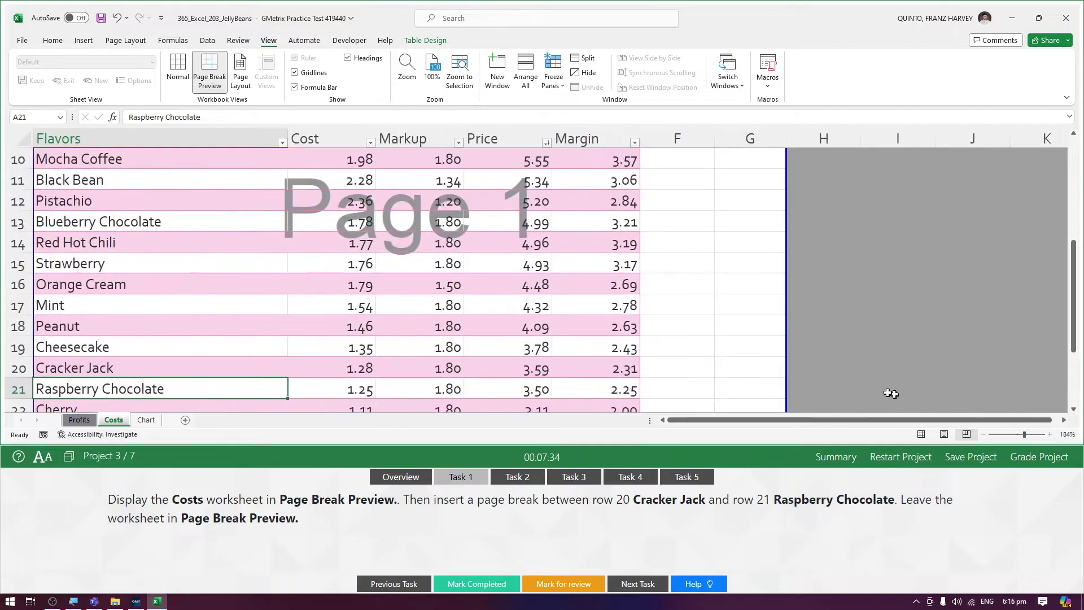
{"action": "scroll", "coordinate": [566, 322], "scroll_direction": "down", "scroll_amount": 2}
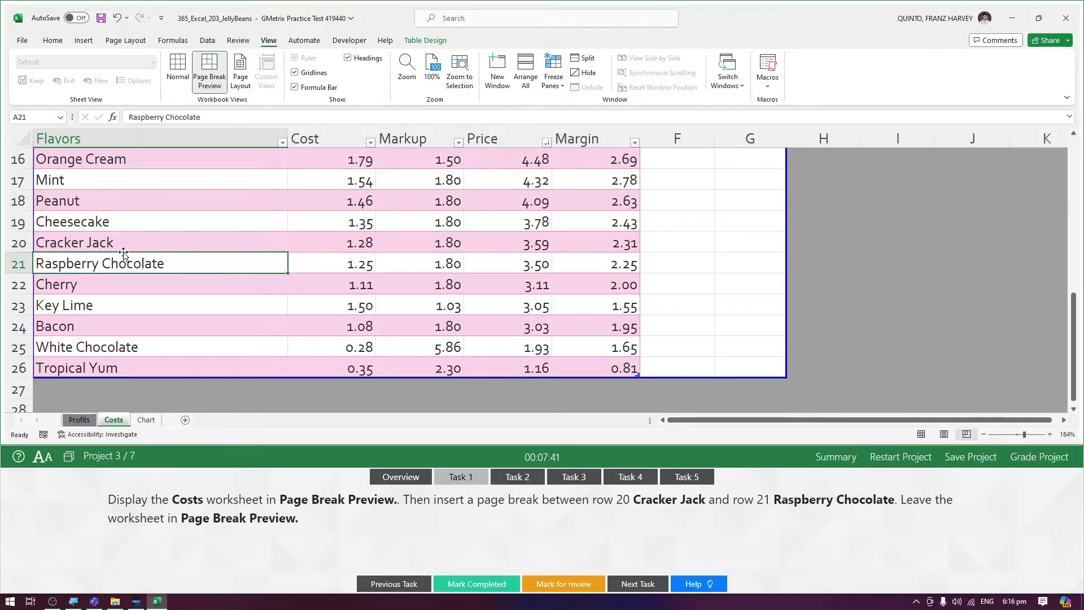
Step: Select the Cracker Jack and Raspberry Chocolate cells in rows 20–21
{"action": "left_click", "coordinate": [34, 247]}
{"action": "left_click_drag", "start_coordinate": [33, 247], "coordinate": [33, 266]}
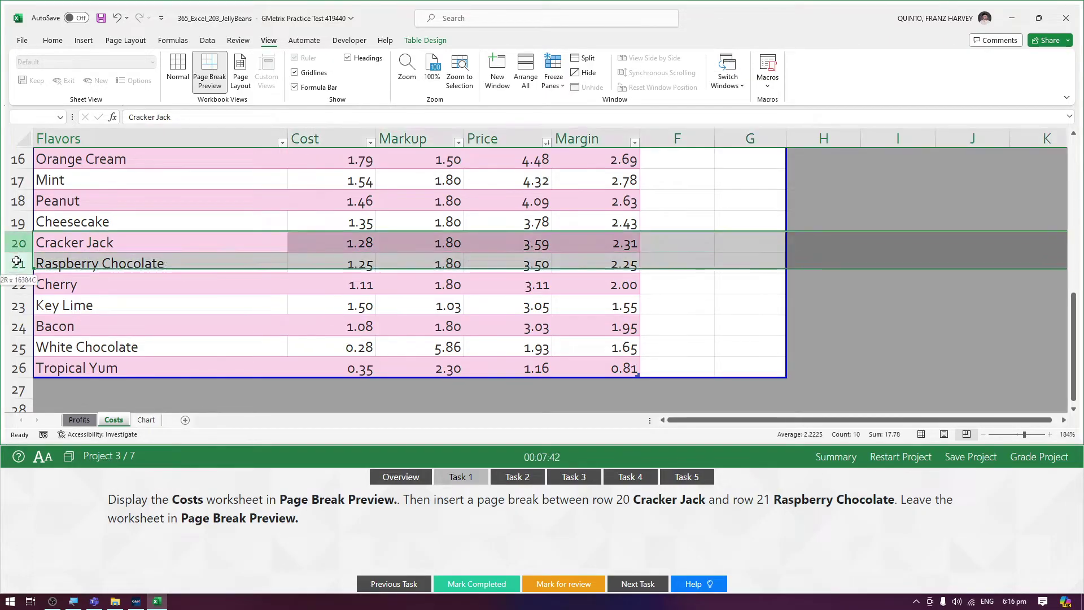
{"action": "left_click", "coordinate": [145, 264]}
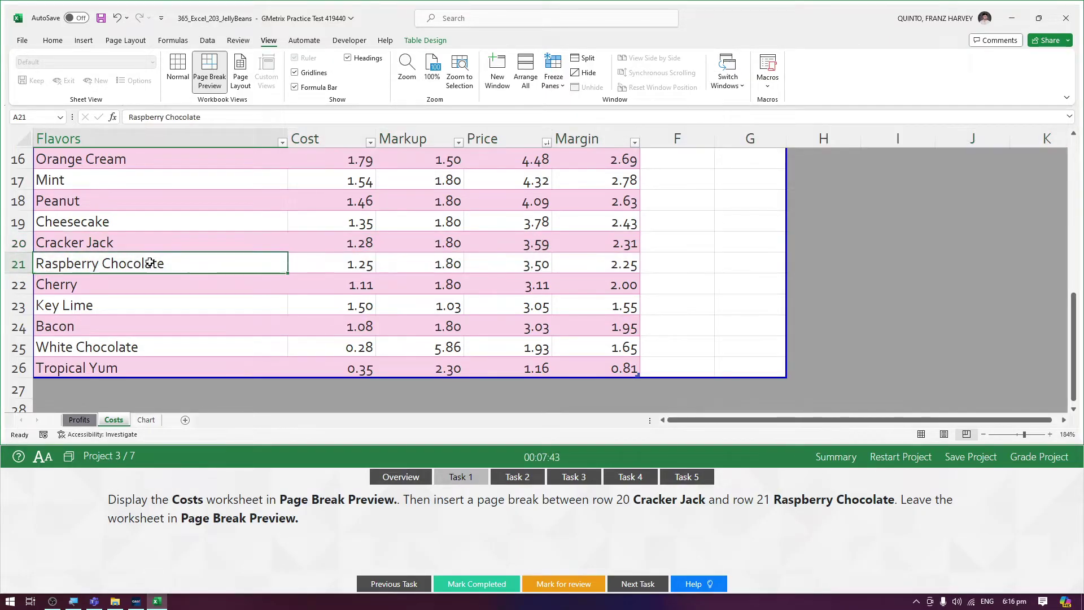
{"action": "left_click", "coordinate": [143, 44]}
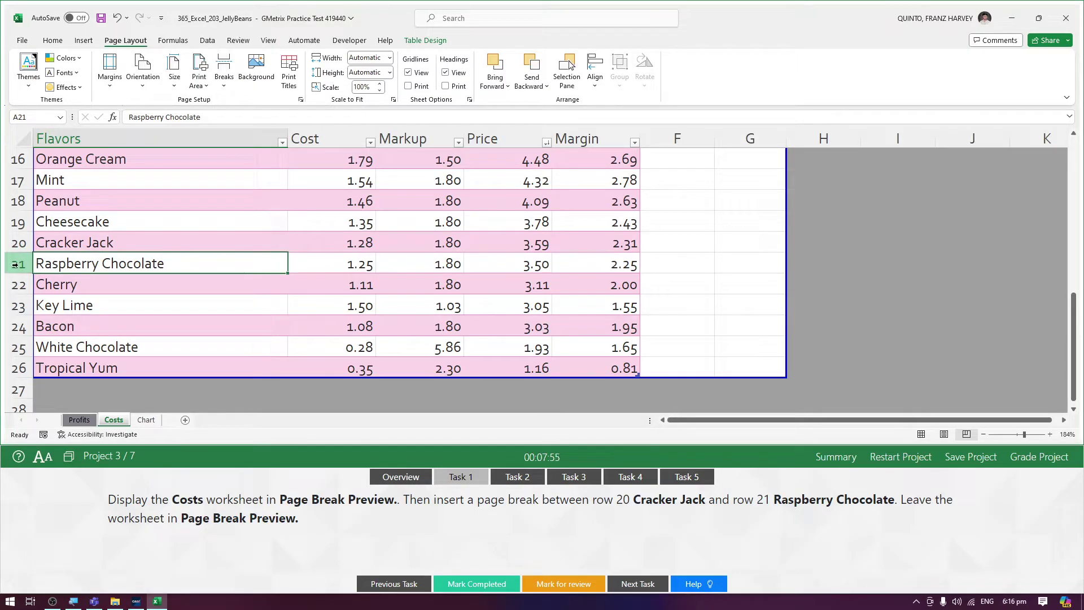
Step: Select the whole of row 21 (Raspberry Chocolate) and bring up the Breaks options
{"action": "left_click", "coordinate": [163, 244]}
{"action": "left_click", "coordinate": [142, 269]}
{"action": "left_click", "coordinate": [10, 261]}
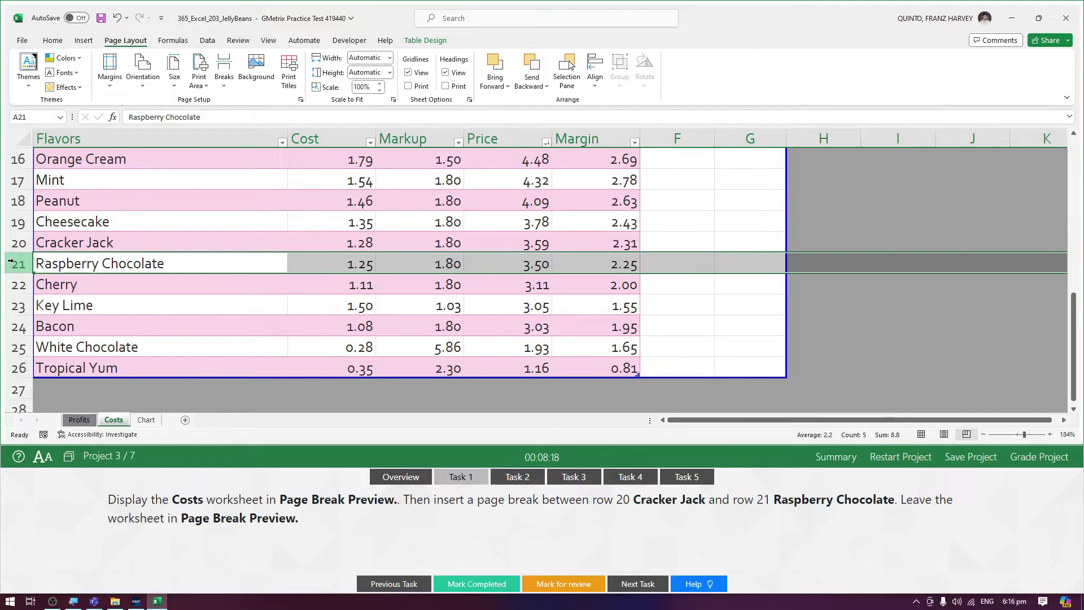
{"action": "left_click", "coordinate": [79, 285]}
{"action": "left_click", "coordinate": [24, 268]}
{"action": "left_click", "coordinate": [224, 91]}
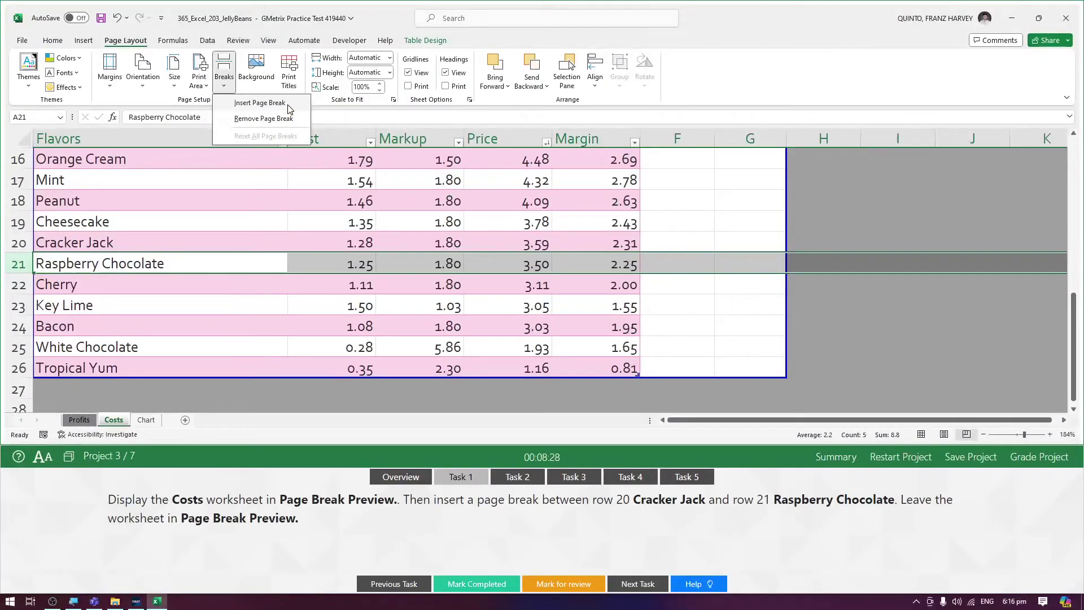
Step: Insert a page break above row 21 and zoom back to 100%
{"action": "left_click", "coordinate": [290, 103]}
{"action": "left_click", "coordinate": [286, 203]}
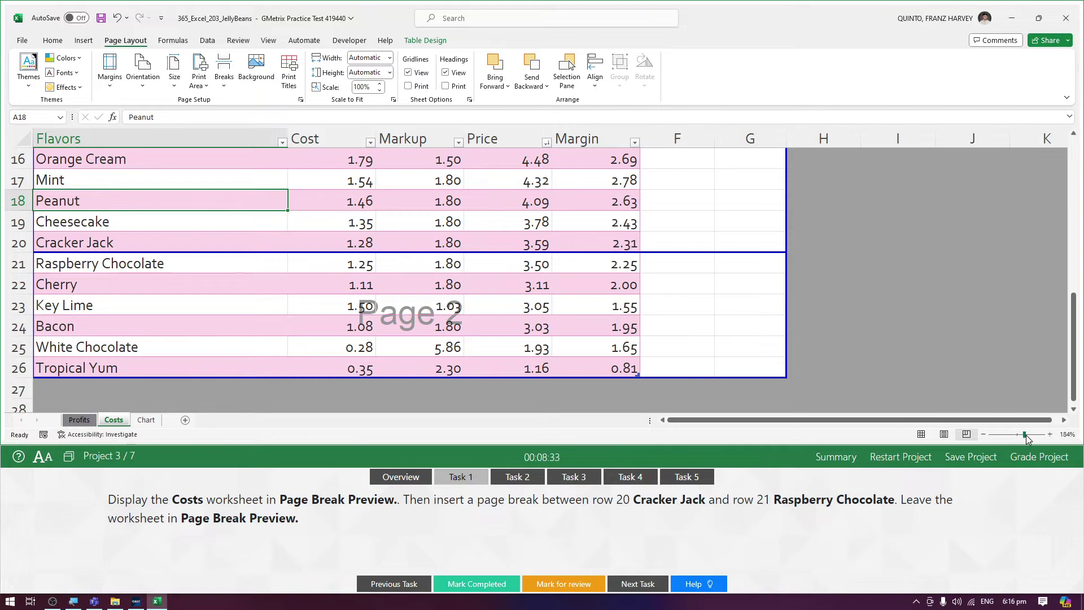
{"action": "left_click_drag", "start_coordinate": [1025, 435], "coordinate": [1018, 435]}
{"action": "scroll", "coordinate": [325, 271], "scroll_direction": "up", "scroll_amount": 1}
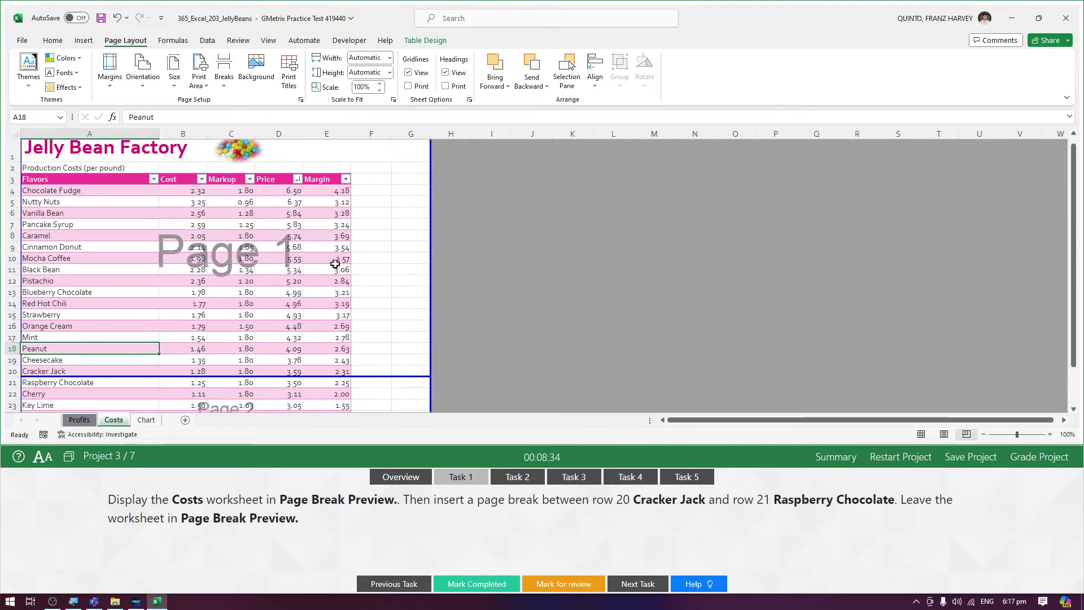
{"action": "scroll", "coordinate": [350, 291], "scroll_direction": "down", "scroll_amount": 2}
Step: Check cells D16–F18 and D24, then mark Task 1 completed
{"action": "left_click", "coordinate": [375, 281]}
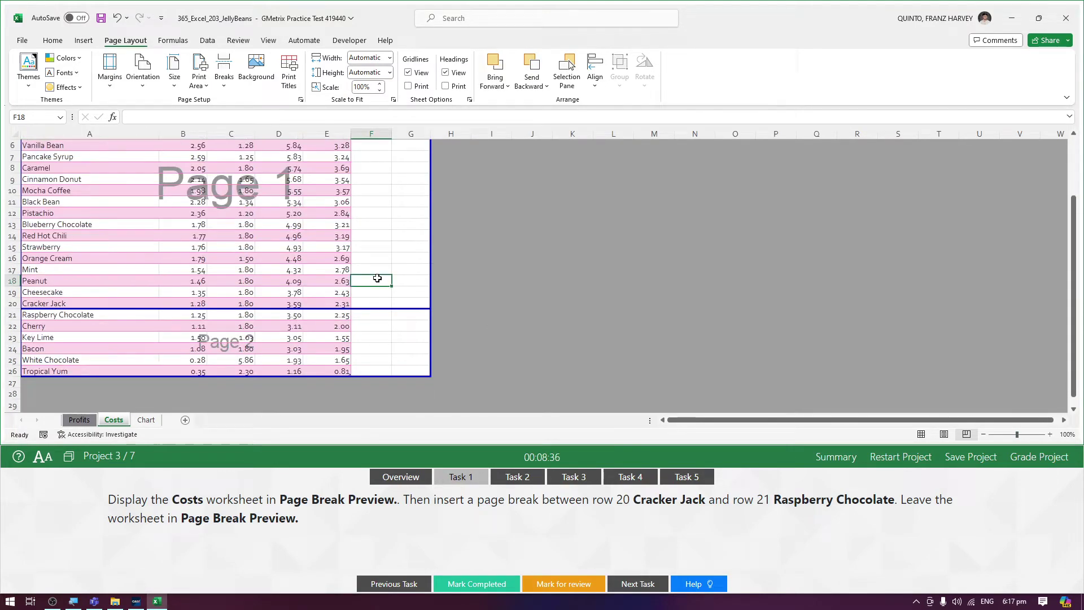
{"action": "left_click", "coordinate": [269, 346]}
{"action": "left_click", "coordinate": [287, 257]}
{"action": "left_click", "coordinate": [280, 325]}
{"action": "left_click", "coordinate": [285, 281]}
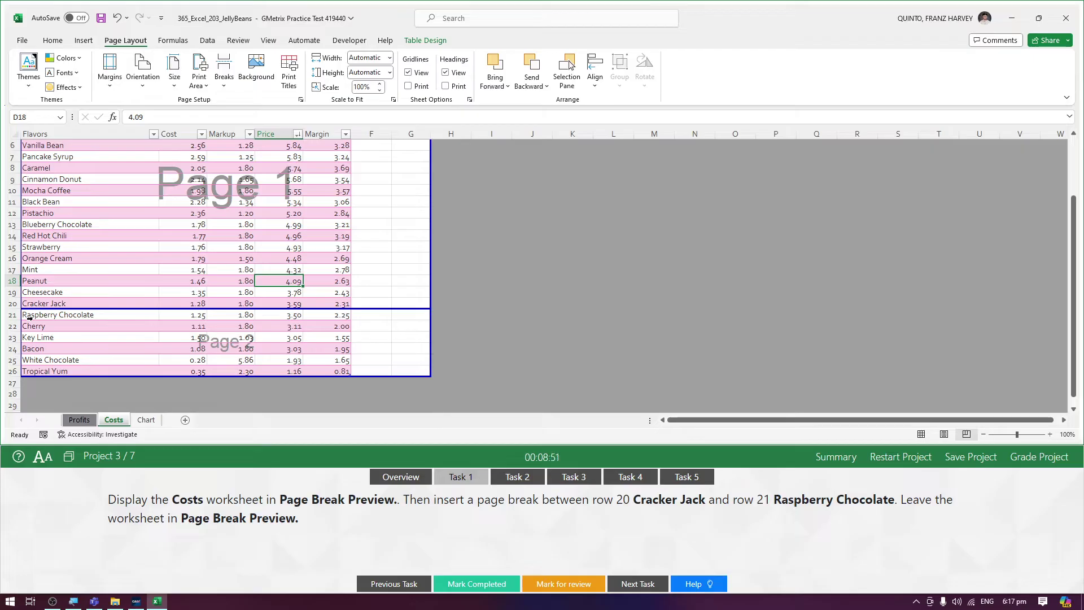
{"action": "left_click", "coordinate": [476, 583]}
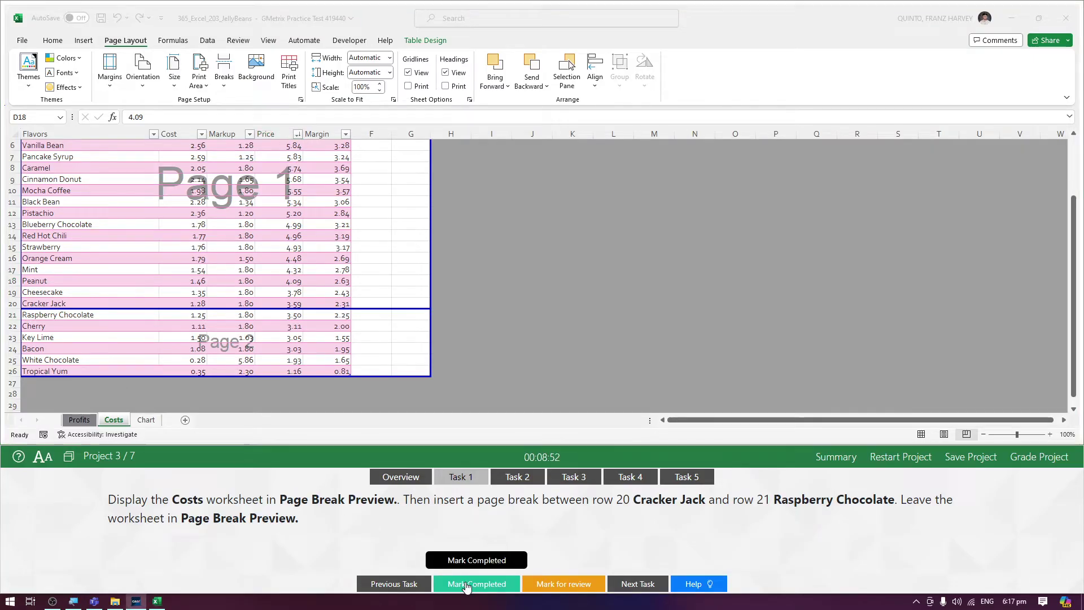
Step: Bring up the Task 2 instructions after briefly rechecking Task 1
{"action": "left_click", "coordinate": [519, 477]}
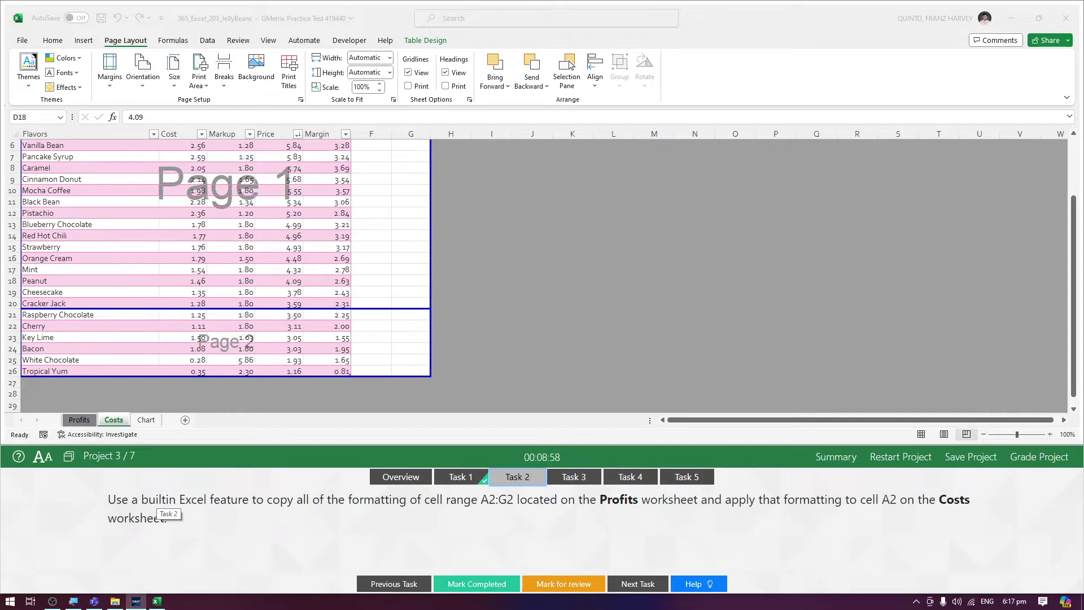
{"action": "left_click", "coordinate": [460, 477]}
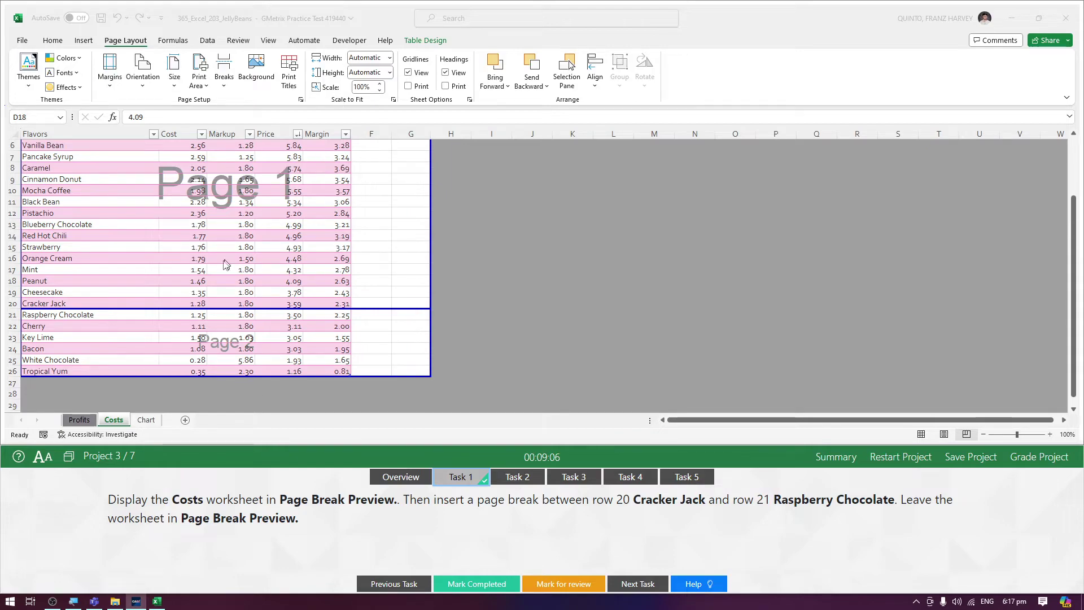
{"action": "left_click", "coordinate": [515, 478]}
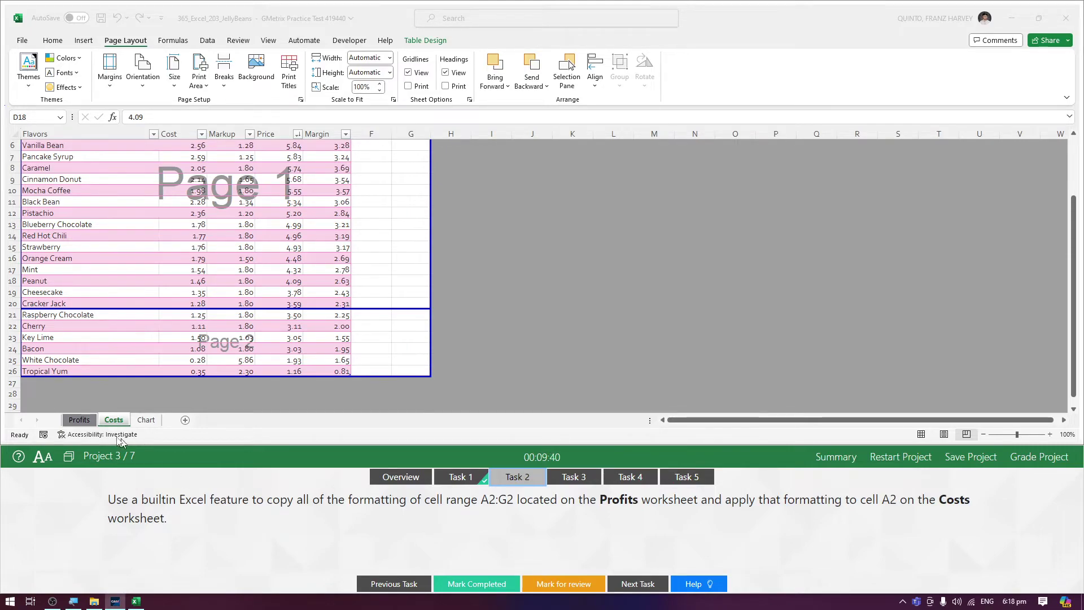
Step: Pick up the Profits A2:G2 heading formatting with Format Painter
{"action": "left_click", "coordinate": [79, 419]}
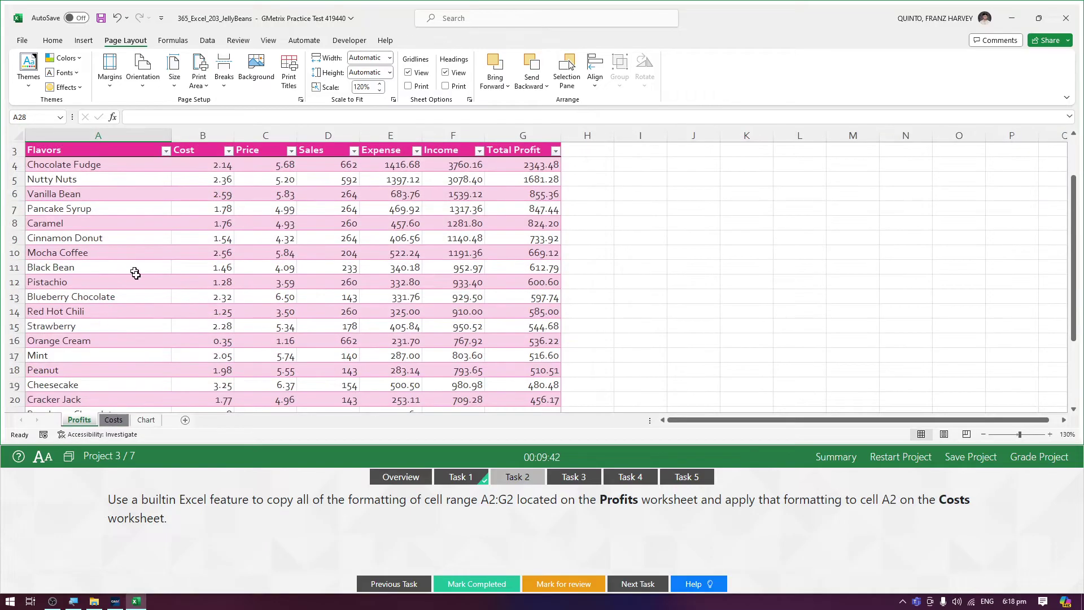
{"action": "scroll", "coordinate": [137, 281], "scroll_direction": "up", "scroll_amount": 1}
{"action": "scroll", "coordinate": [145, 296], "scroll_direction": "up", "scroll_amount": 1}
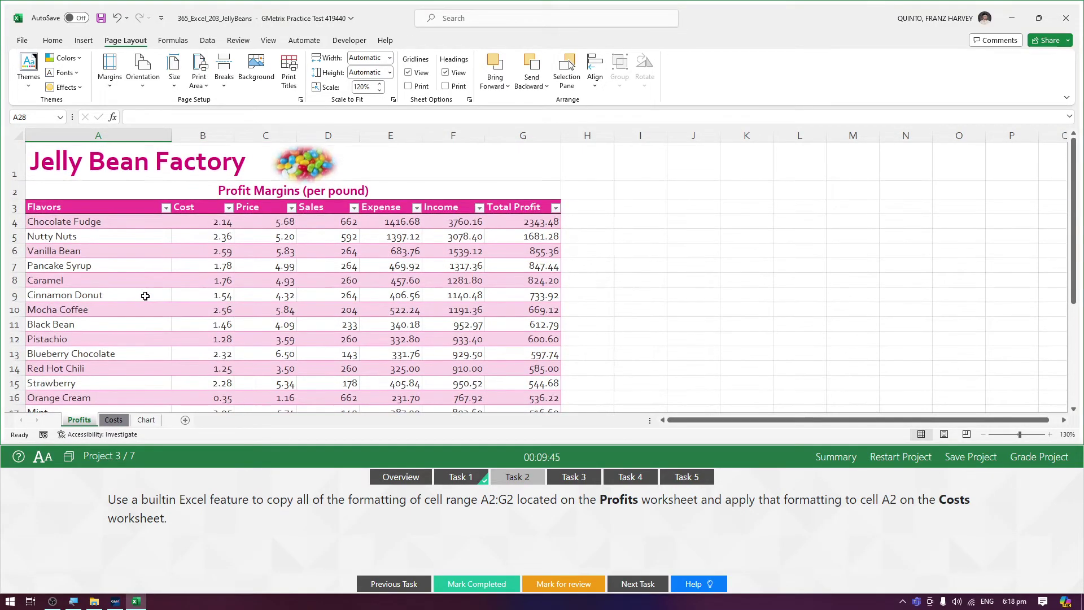
{"action": "left_click", "coordinate": [56, 195]}
{"action": "left_click", "coordinate": [292, 263]}
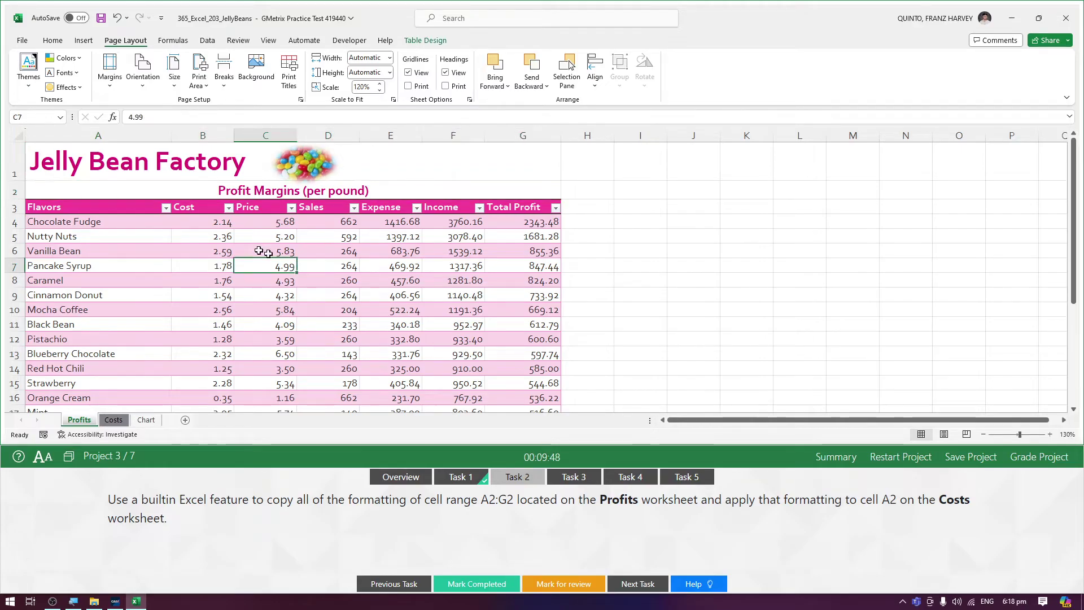
{"action": "left_click", "coordinate": [80, 188]}
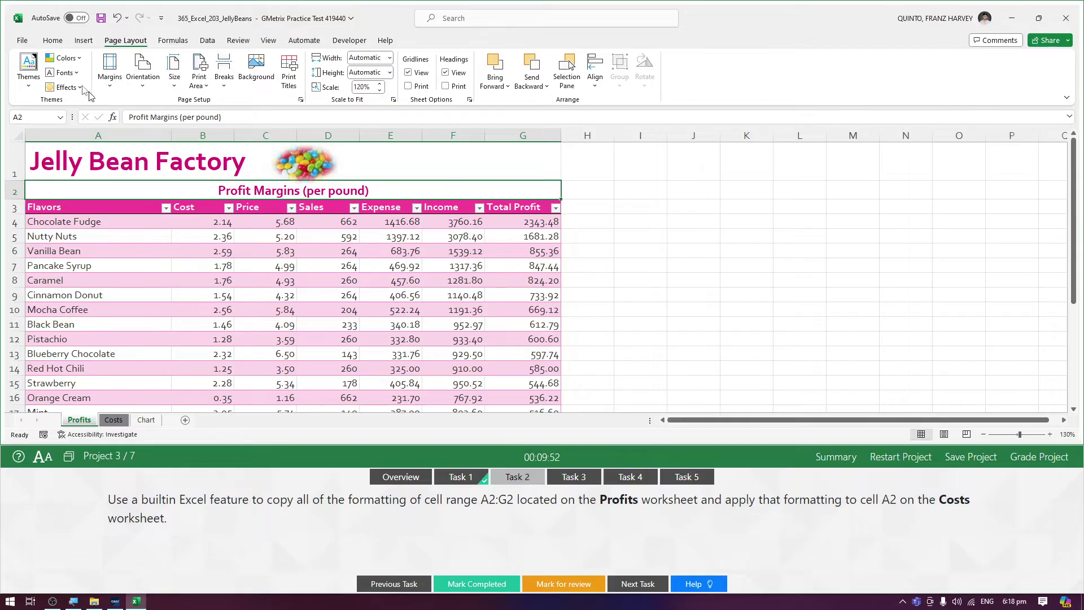
{"action": "left_click", "coordinate": [53, 40]}
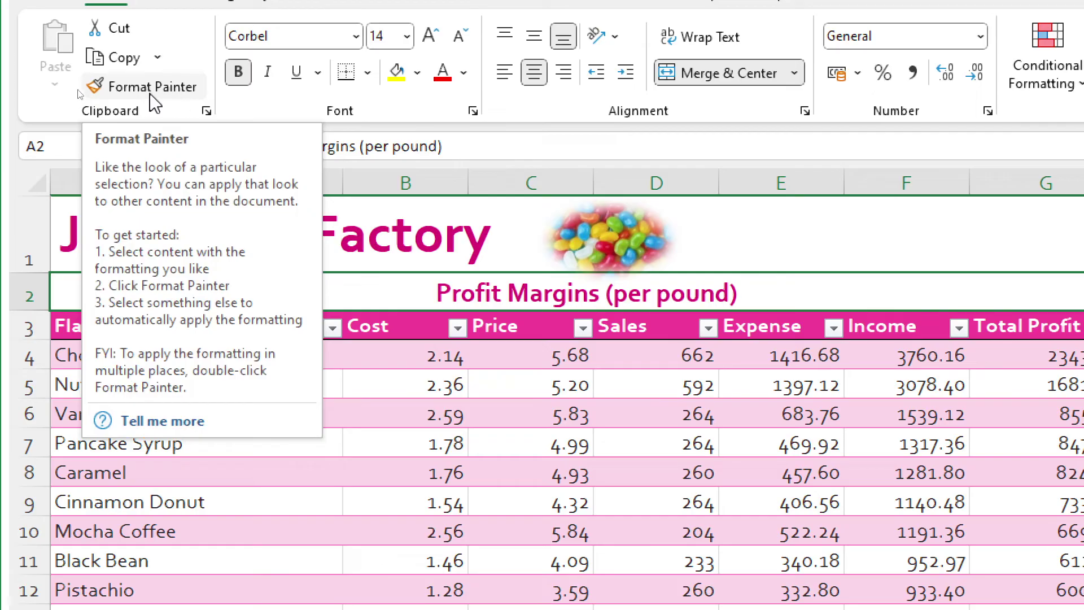
{"action": "left_click", "coordinate": [164, 96]}
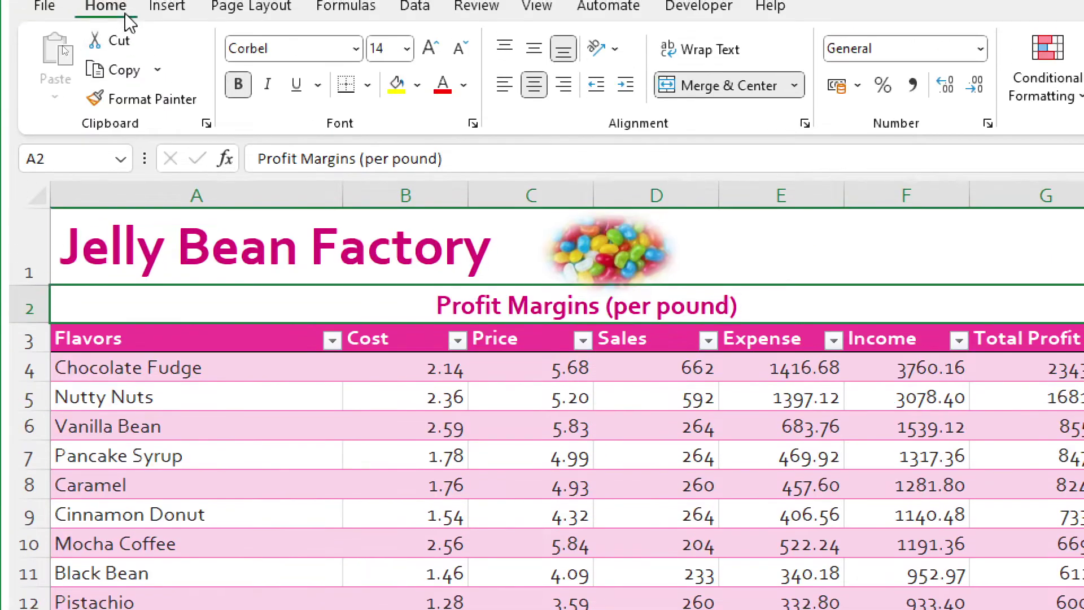
{"action": "left_click", "coordinate": [162, 97]}
{"action": "left_click", "coordinate": [232, 423]}
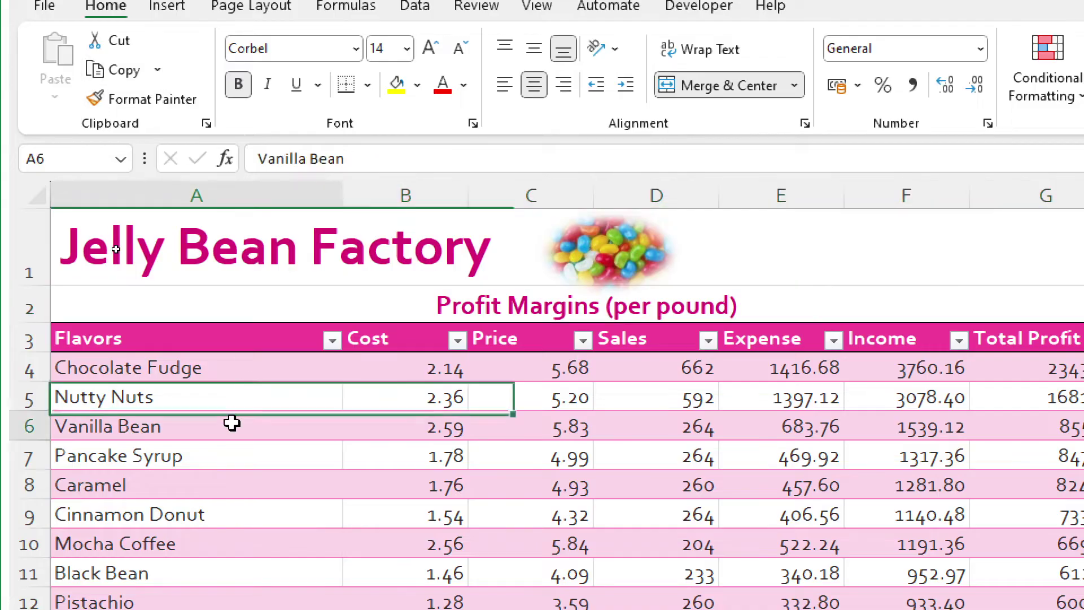
{"action": "left_click", "coordinate": [191, 294]}
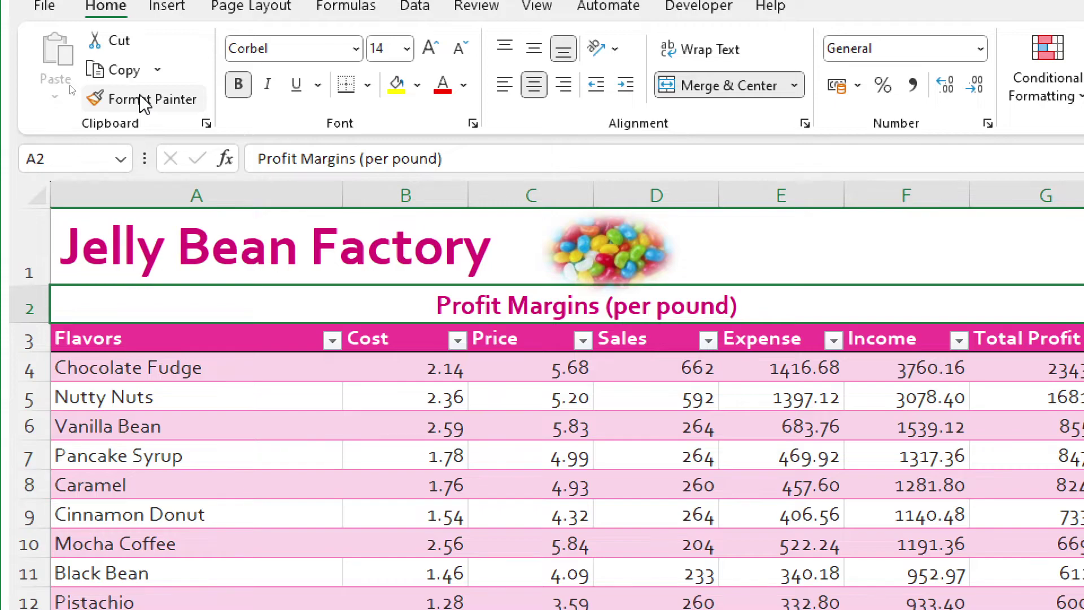
{"action": "left_click", "coordinate": [145, 101]}
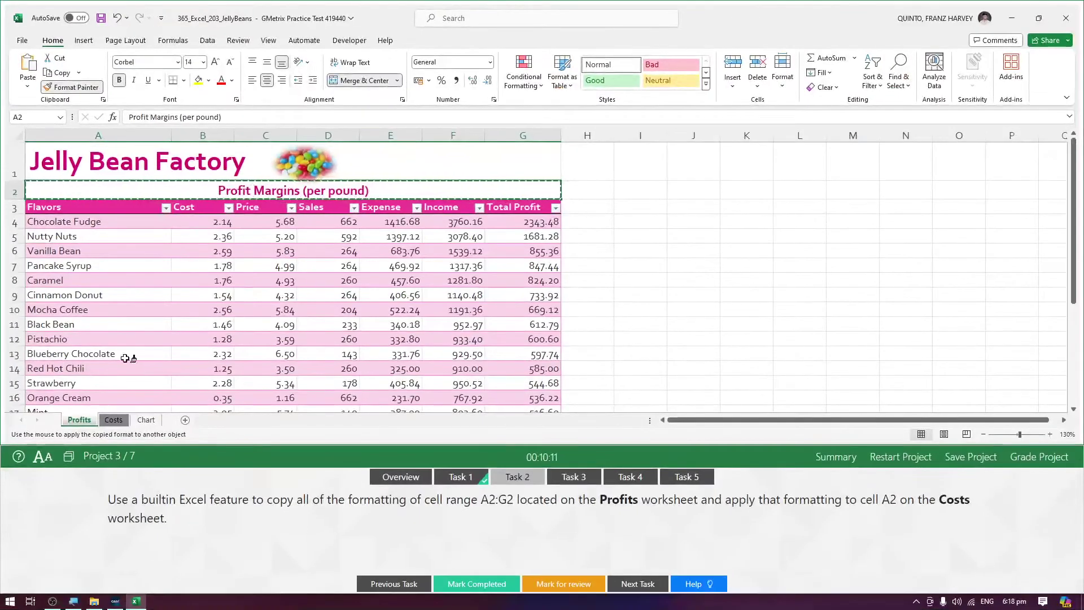
Step: Paint that formatting onto Costs cell A2 at 178% zoom, then mark Task 2 completed
{"action": "left_click", "coordinate": [112, 420]}
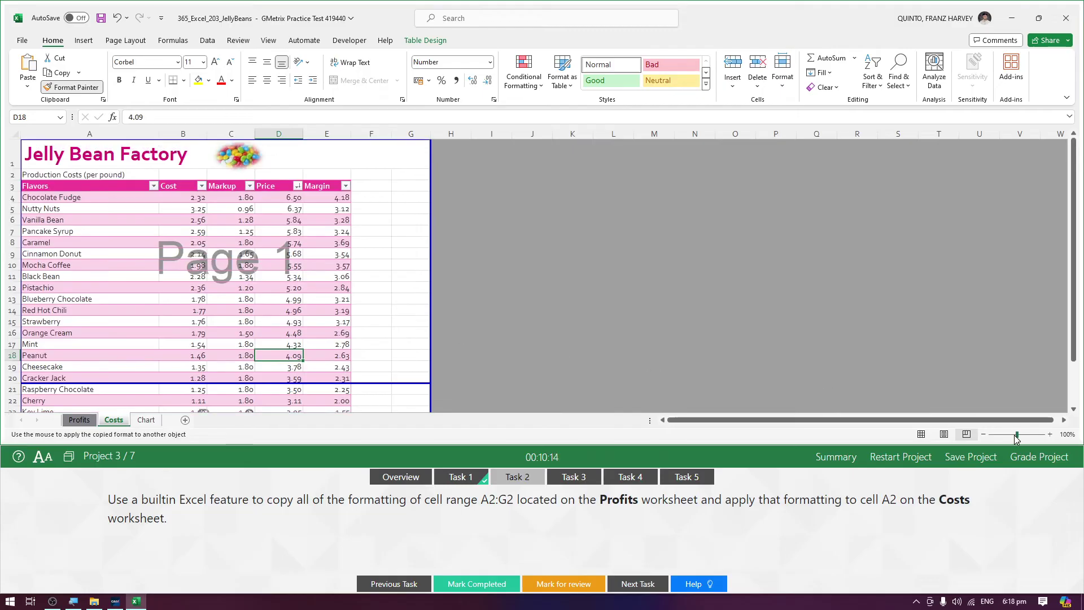
{"action": "left_click_drag", "start_coordinate": [1017, 436], "coordinate": [1024, 436]}
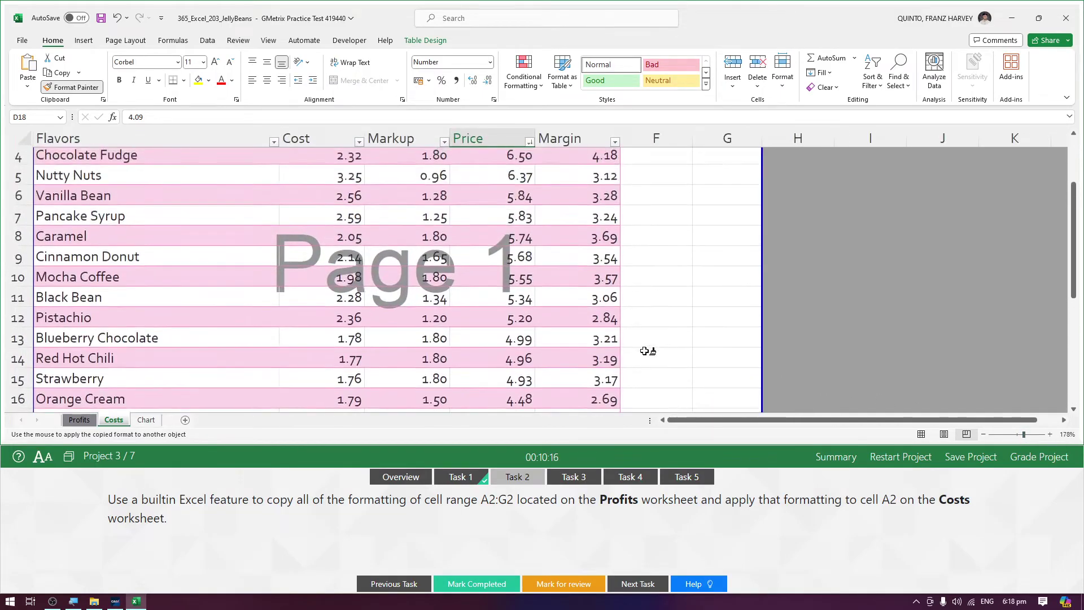
{"action": "scroll", "coordinate": [643, 352], "scroll_direction": "up", "scroll_amount": 1}
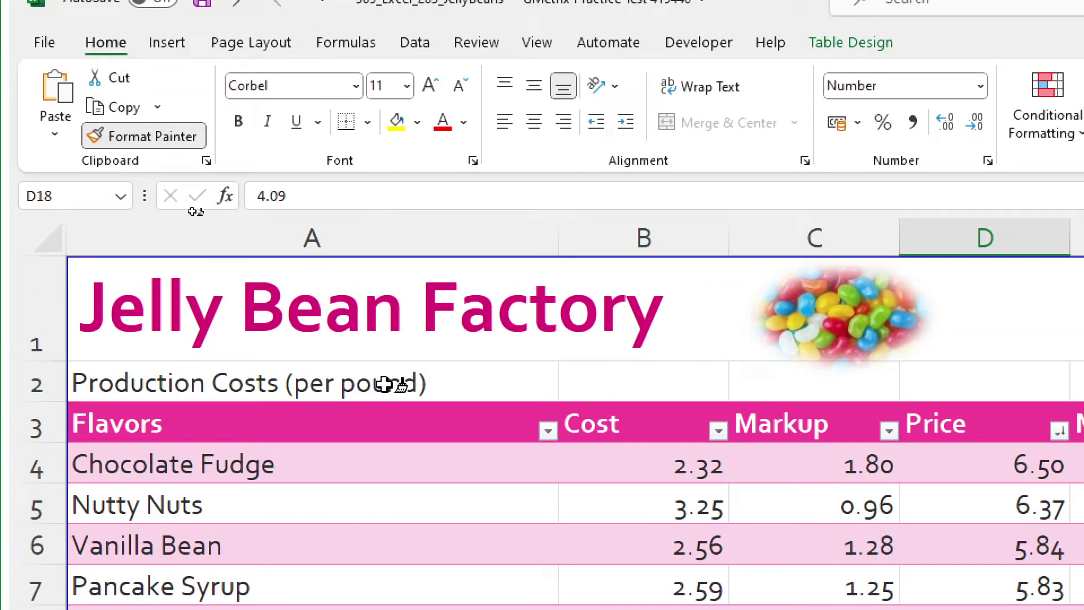
{"action": "key", "text": "super"}
{"action": "key", "text": "Escape"}
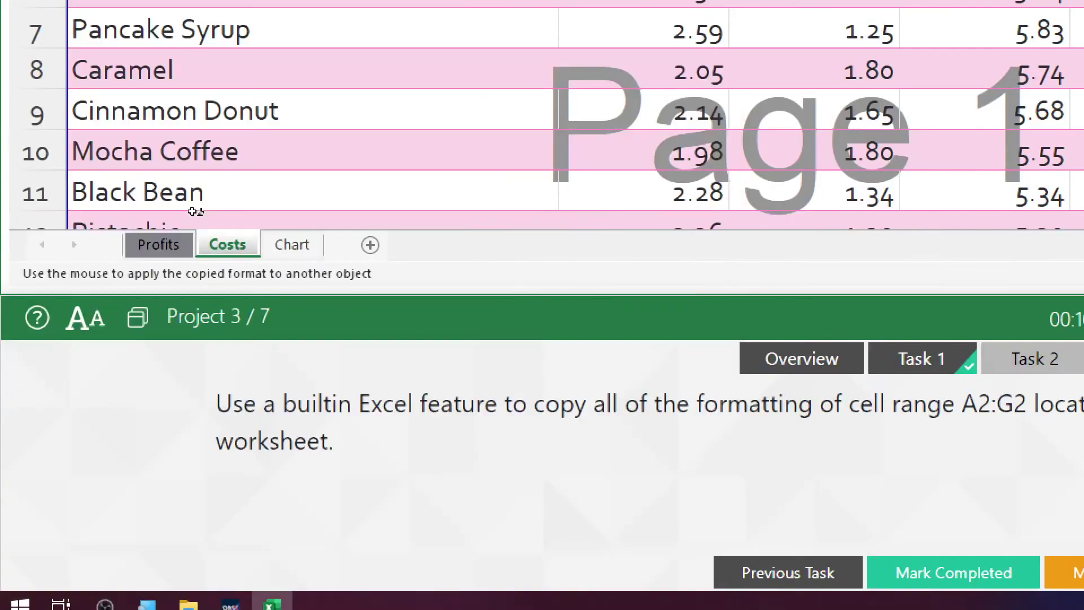
{"action": "key", "text": "super"}
{"action": "key", "text": "Escape"}
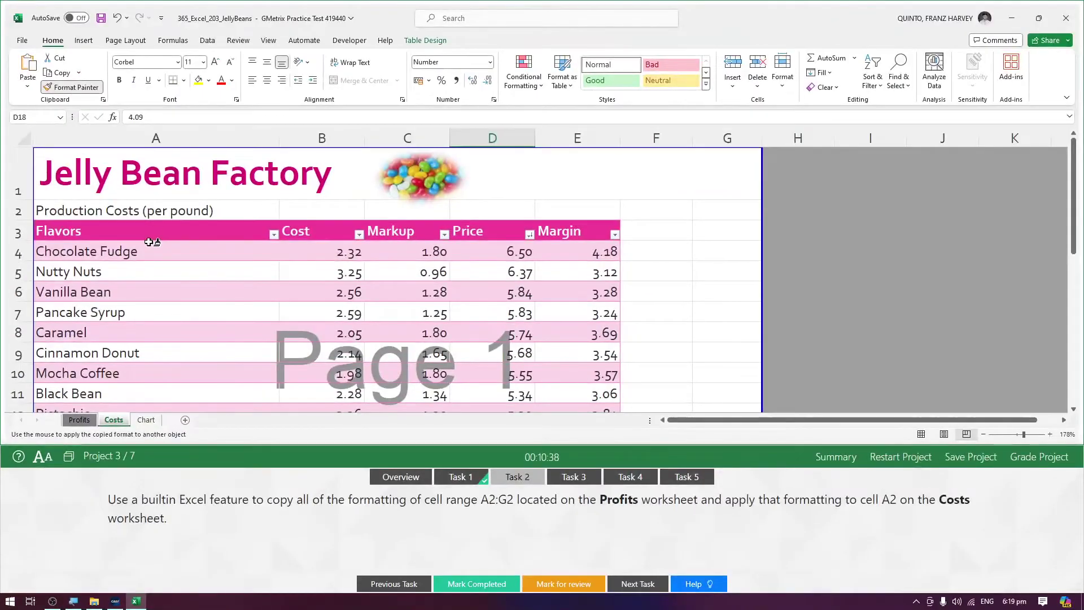
{"action": "left_click", "coordinate": [137, 212]}
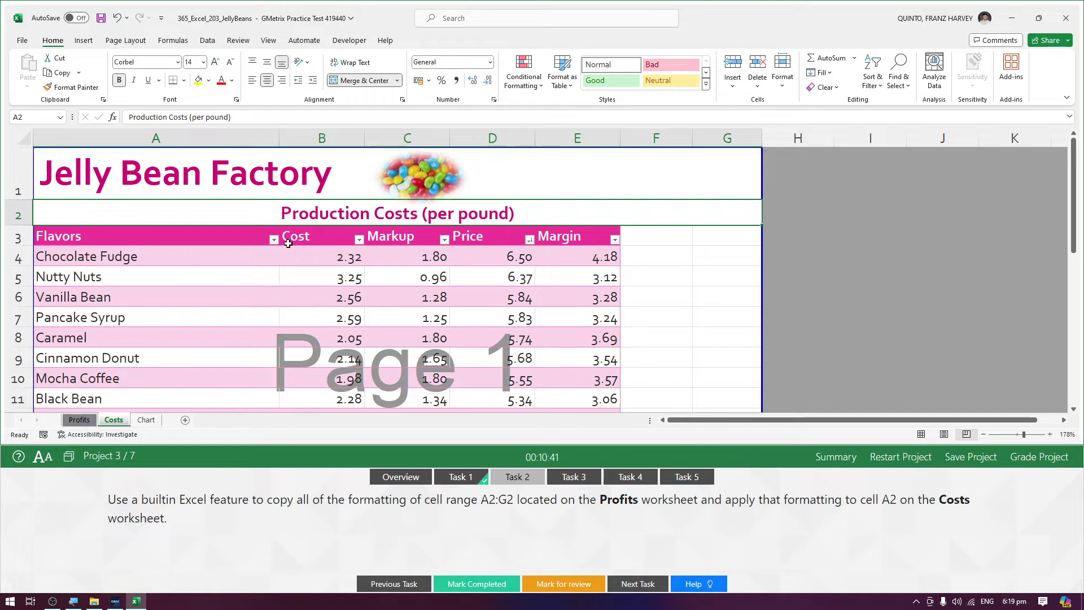
{"action": "left_click", "coordinate": [79, 420]}
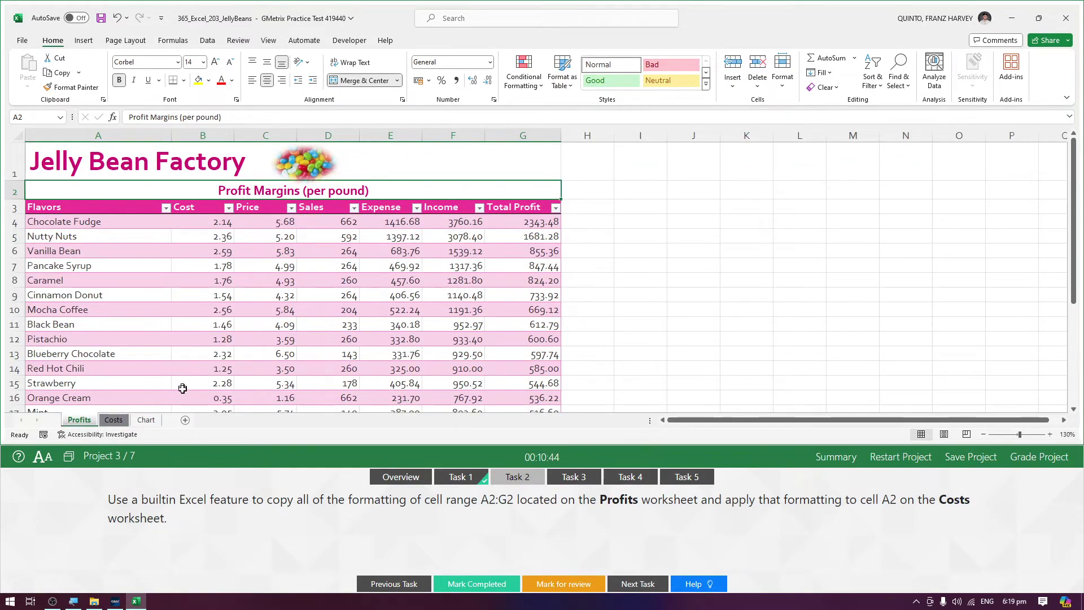
{"action": "left_click", "coordinate": [113, 420]}
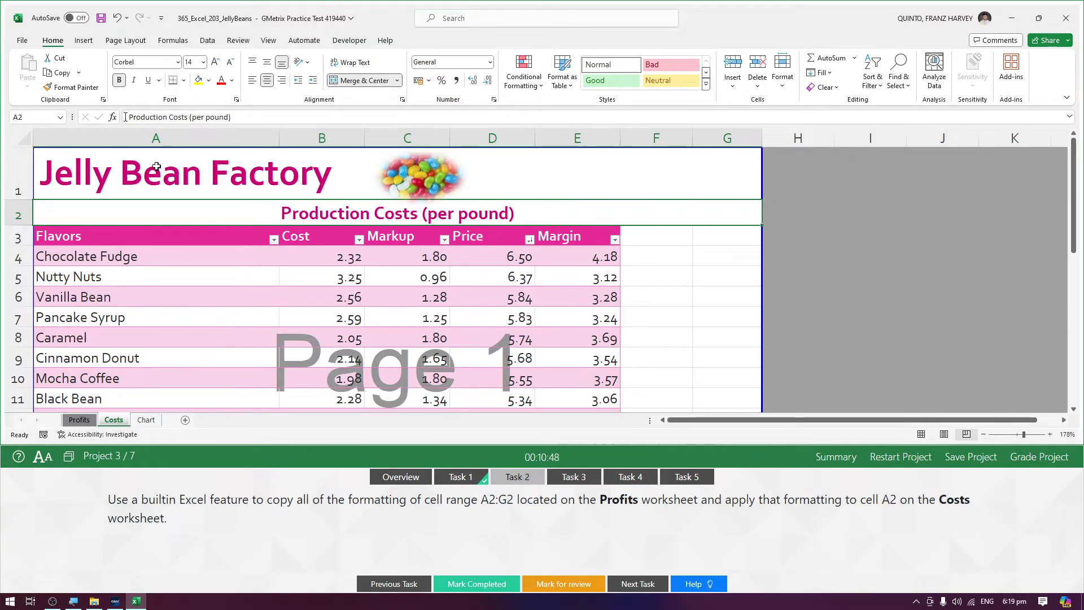
{"action": "left_click", "coordinate": [495, 590]}
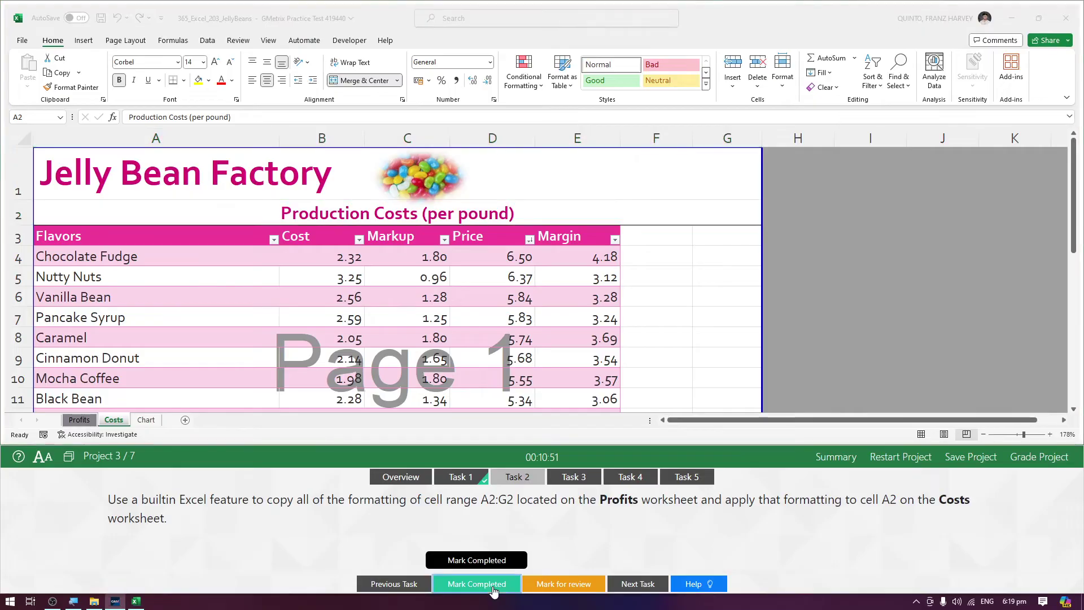
{"action": "left_click", "coordinate": [565, 486]}
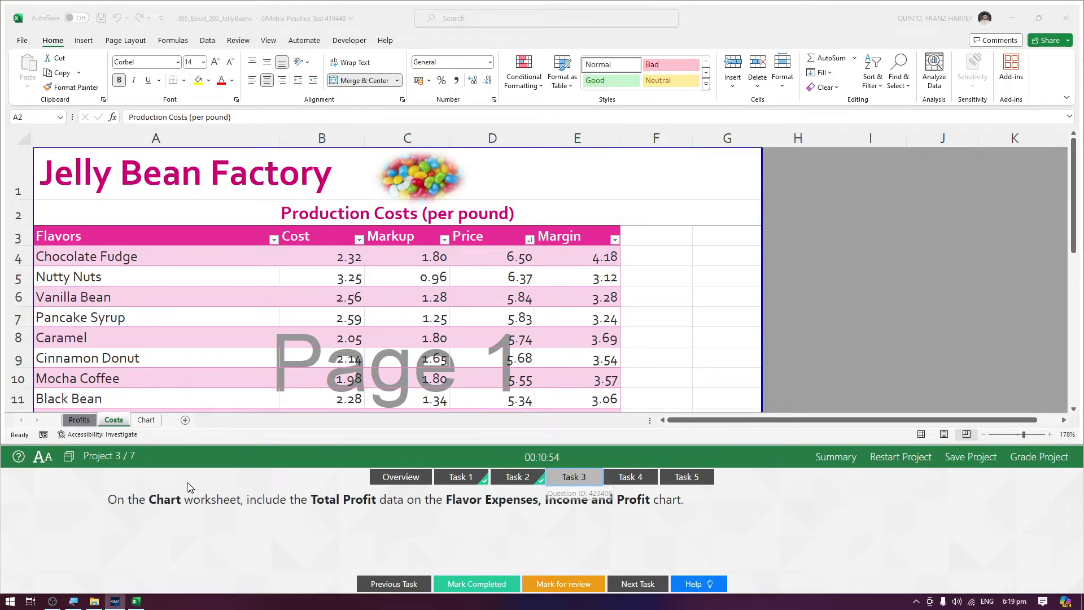
Step: Add Total Profit as a chart series via Select Data and mark Task 3 completed
{"action": "left_click", "coordinate": [145, 421]}
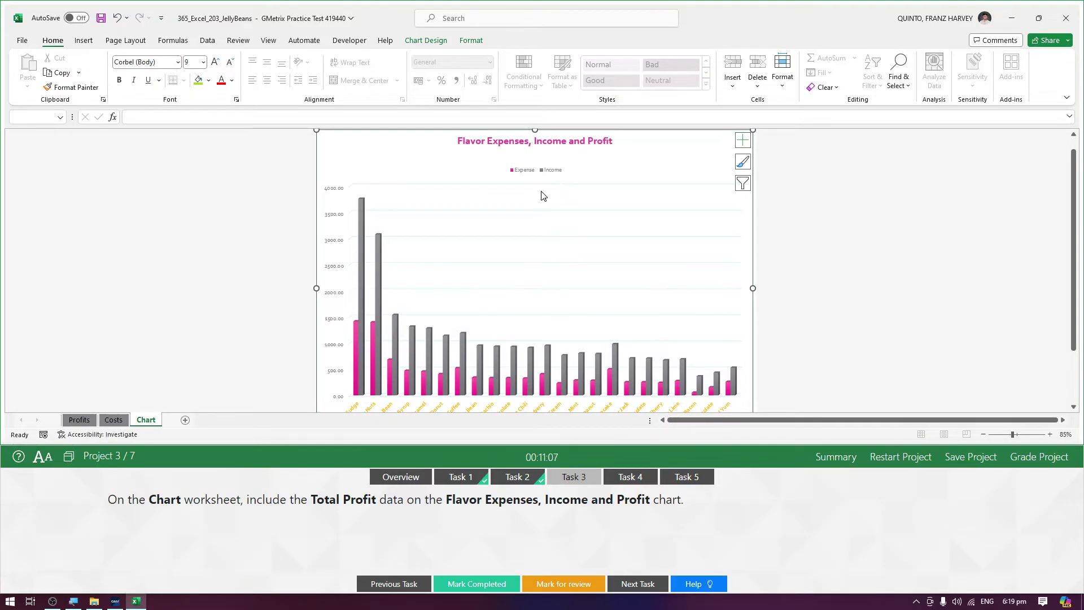
{"action": "right_click", "coordinate": [390, 168]}
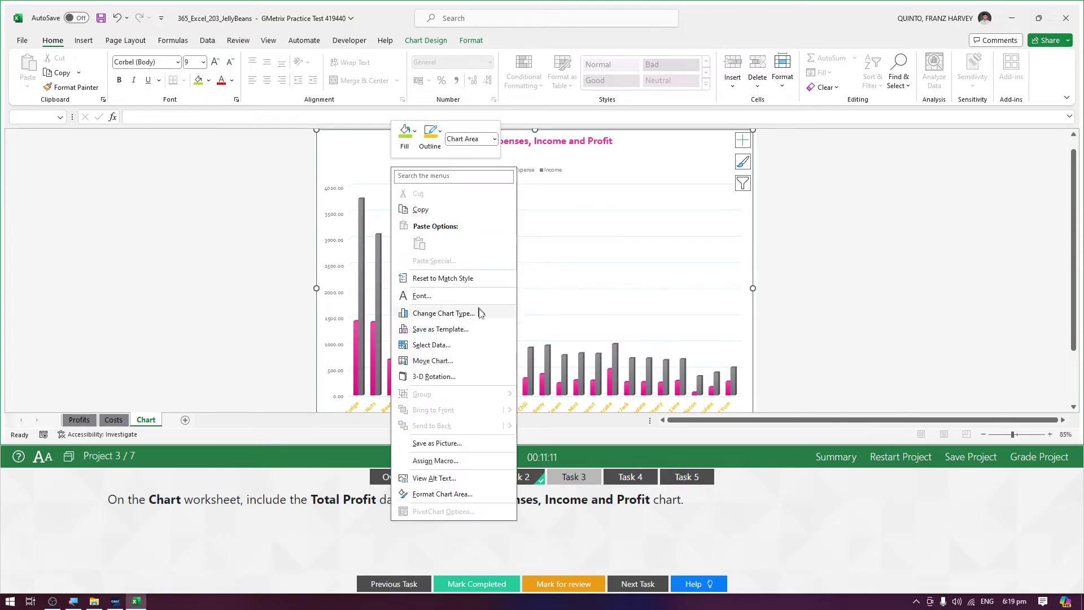
{"action": "left_click", "coordinate": [456, 346]}
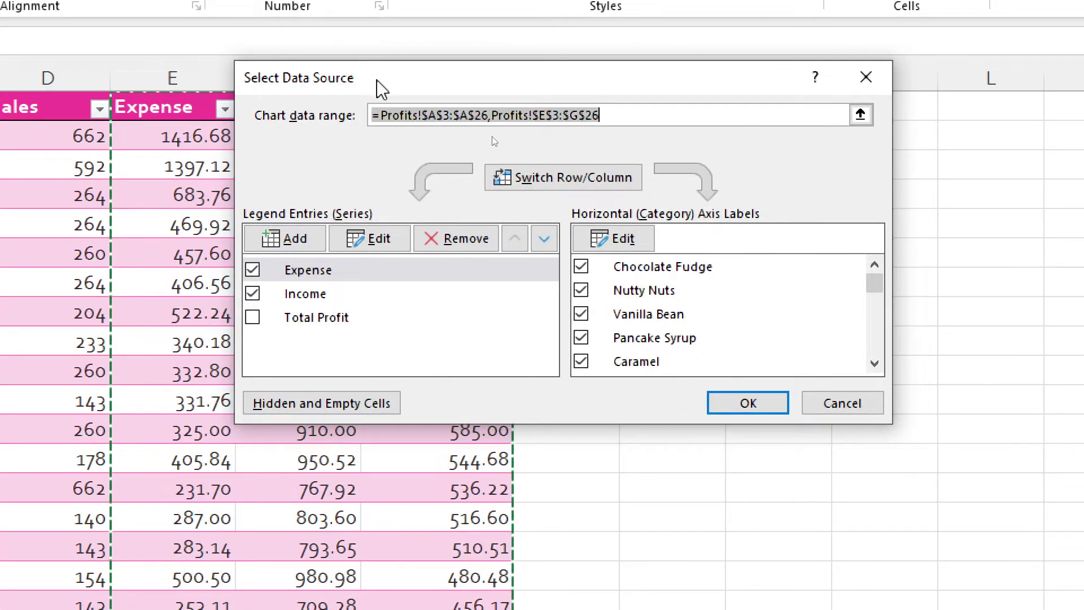
{"action": "left_click_drag", "start_coordinate": [375, 87], "coordinate": [391, 96]}
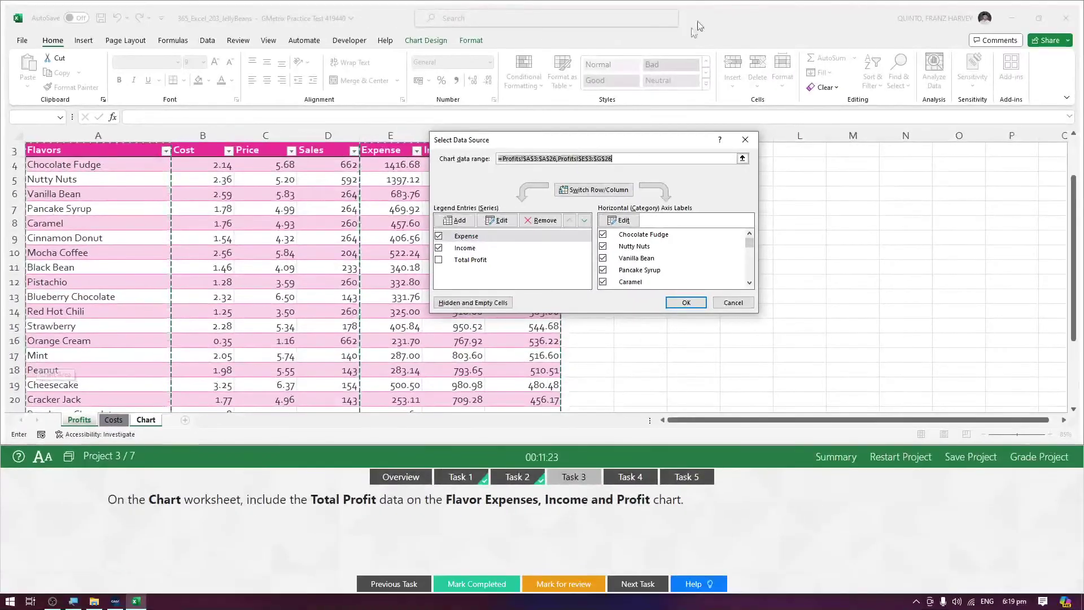
{"action": "left_click_drag", "start_coordinate": [590, 145], "coordinate": [731, 153]}
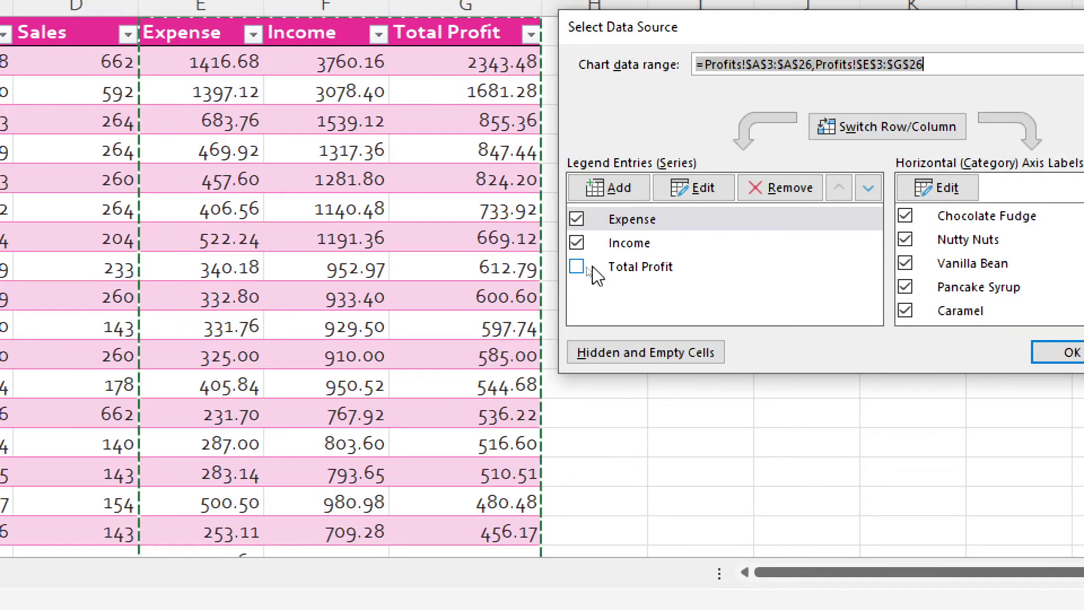
{"action": "left_click", "coordinate": [576, 267]}
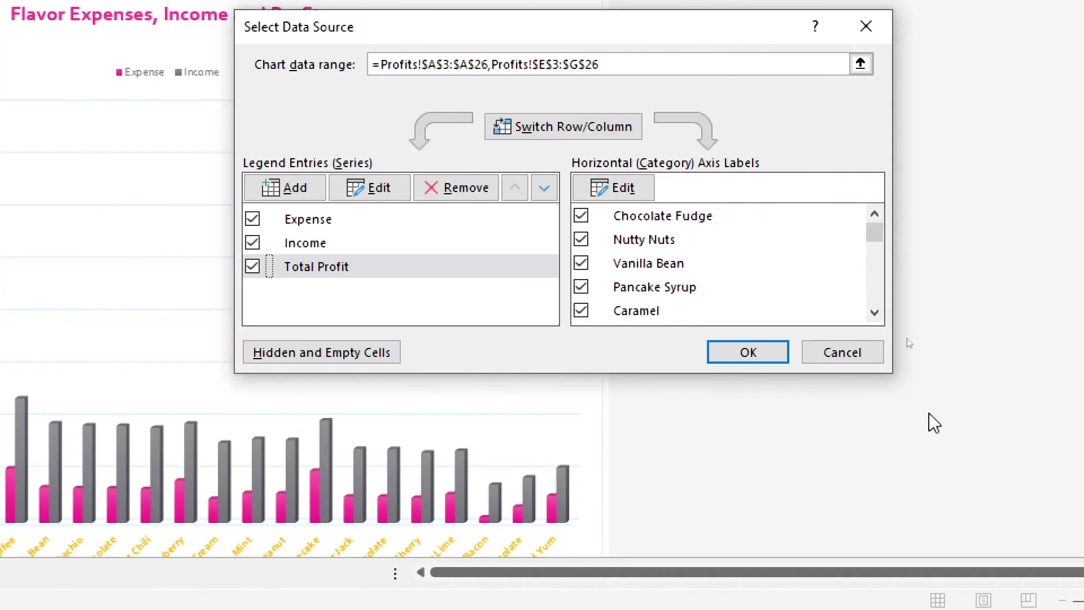
{"action": "left_click", "coordinate": [747, 350]}
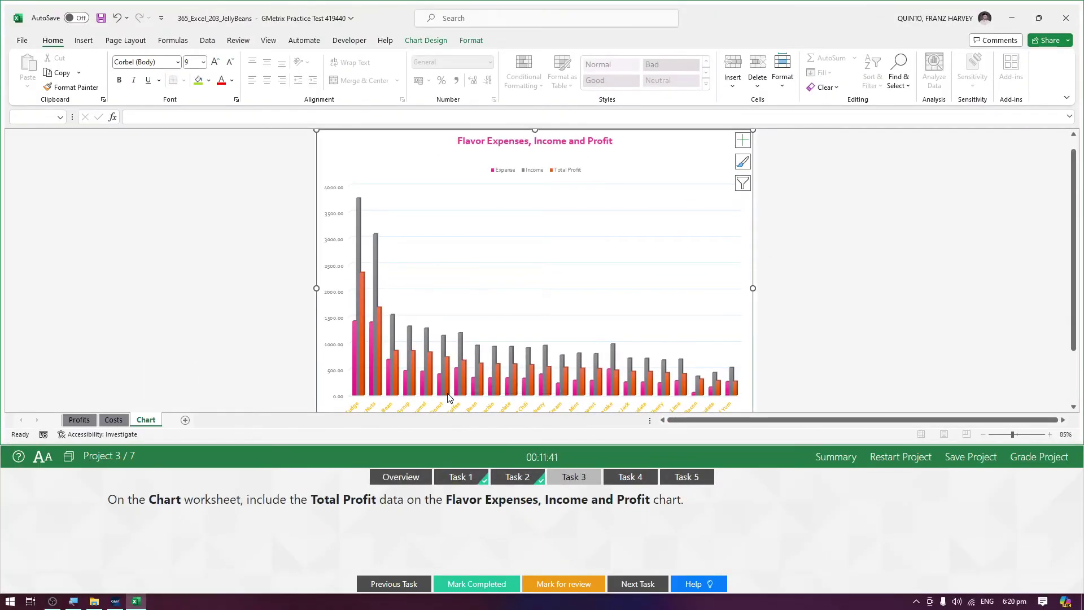
{"action": "left_click", "coordinate": [477, 584]}
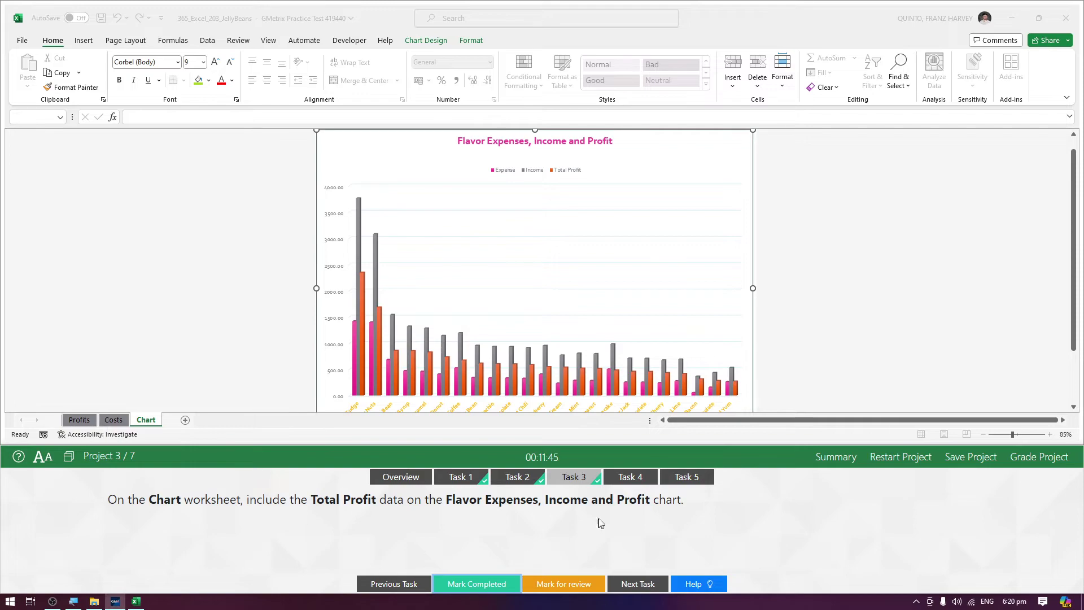
Step: Read Task 4 and inspect the Profits table's headers and Total Profit column
{"action": "left_click", "coordinate": [639, 477]}
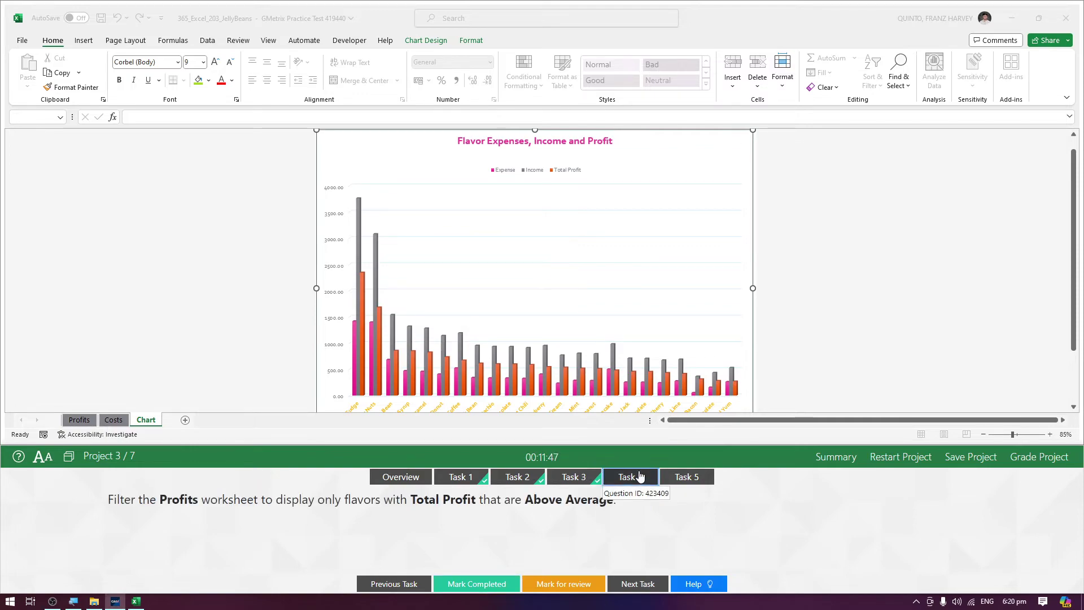
{"action": "left_click", "coordinate": [88, 422]}
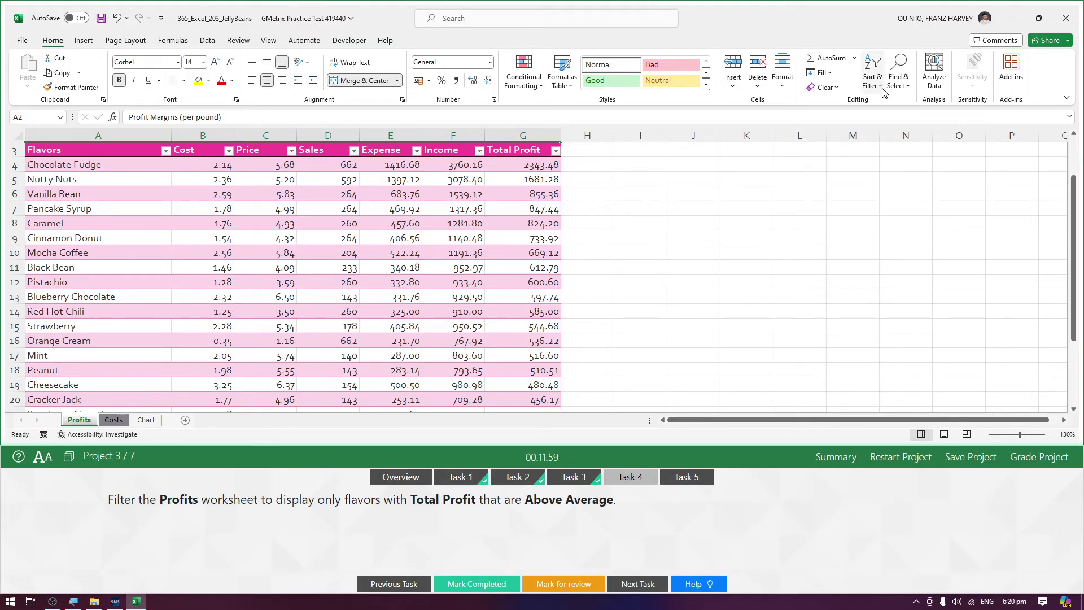
{"action": "left_click", "coordinate": [475, 285]}
{"action": "scroll", "coordinate": [513, 275], "scroll_direction": "up", "scroll_amount": 1}
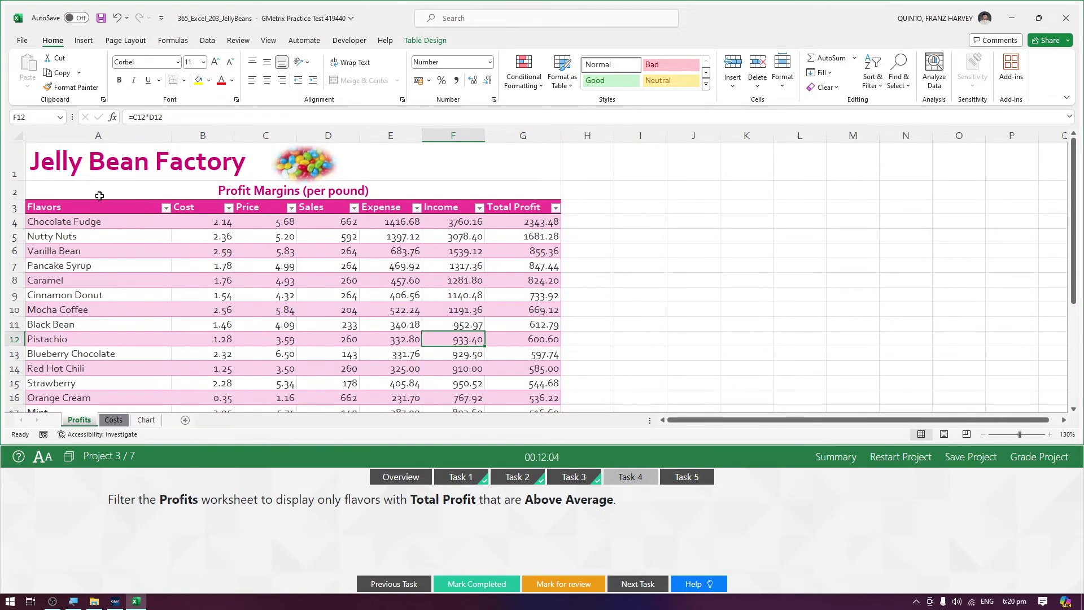
{"action": "left_click_drag", "start_coordinate": [143, 206], "coordinate": [515, 207]}
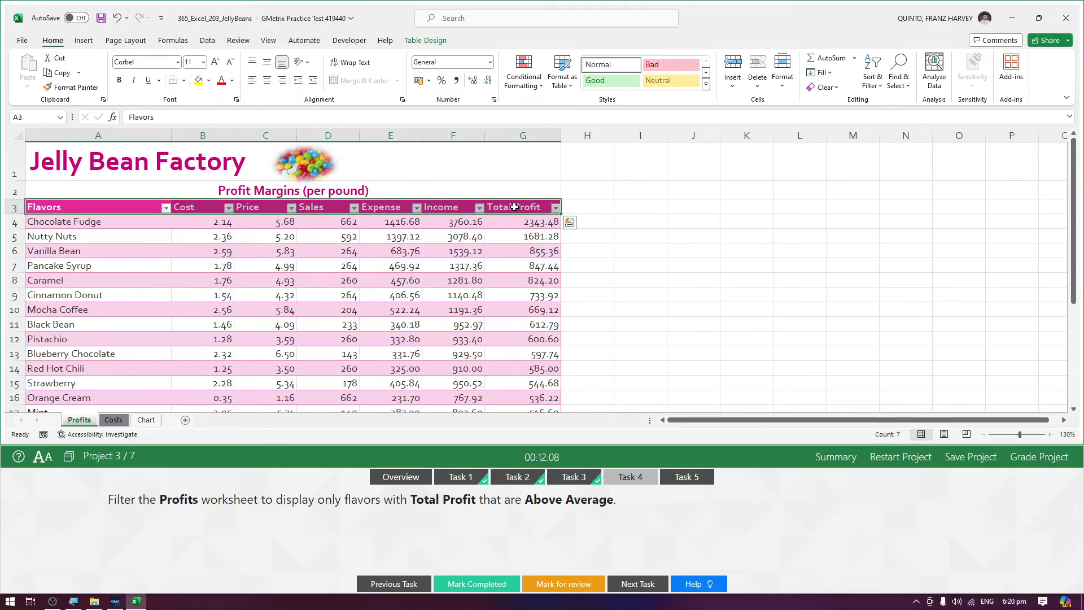
{"action": "mouse_move", "coordinate": [491, 248]}
{"action": "left_mouse_down"}
{"action": "mouse_move", "coordinate": [333, 245]}
{"action": "mouse_move", "coordinate": [379, 201]}
{"action": "mouse_move", "coordinate": [491, 250]}
{"action": "left_mouse_up"}
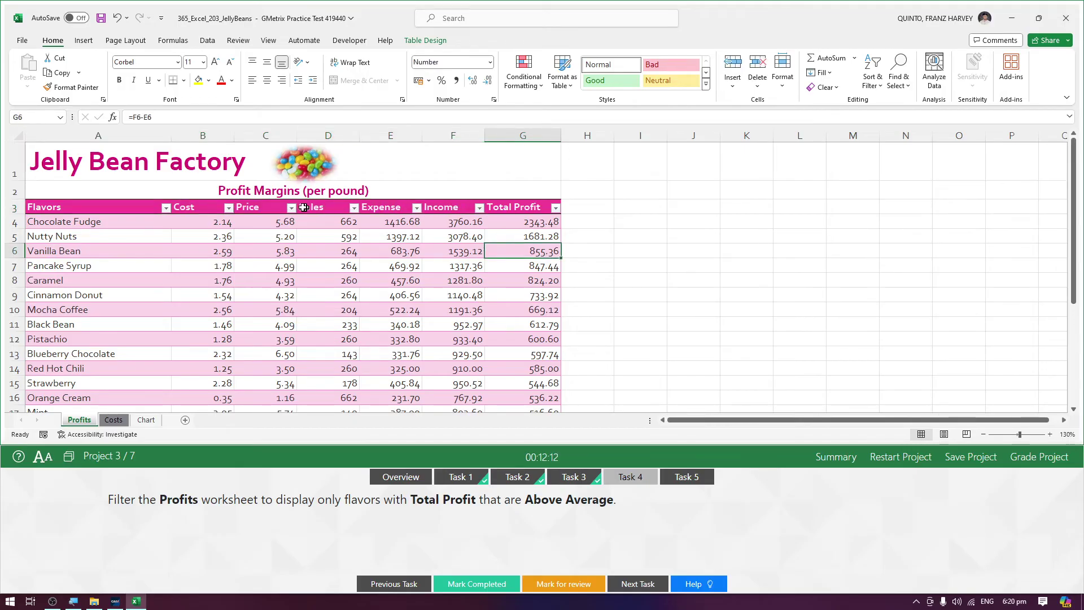
{"action": "left_click", "coordinate": [466, 207]}
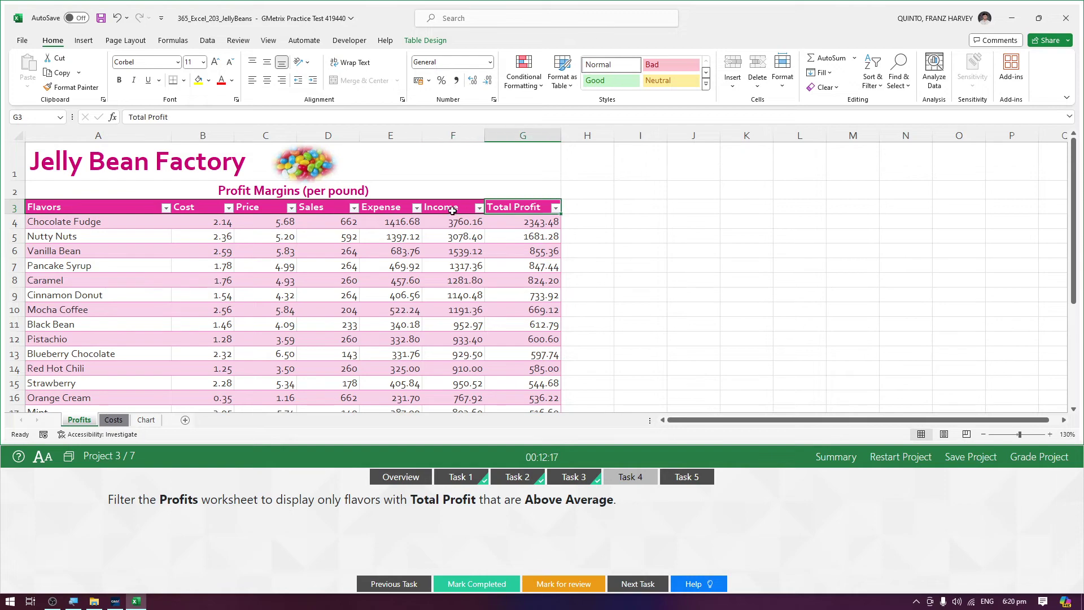
{"action": "left_click", "coordinate": [508, 251]}
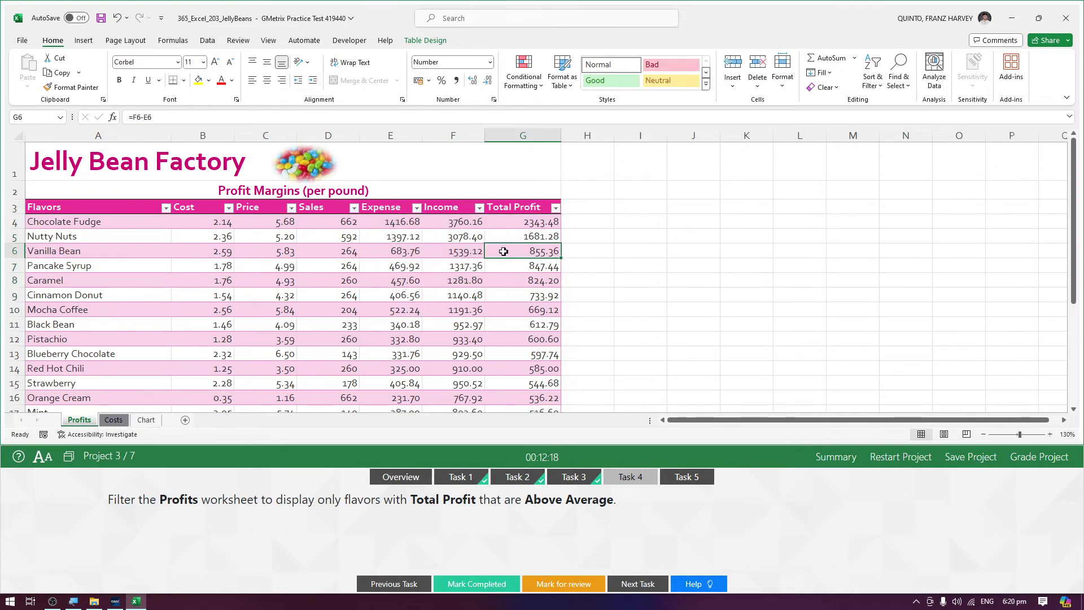
{"action": "left_click", "coordinate": [520, 206]}
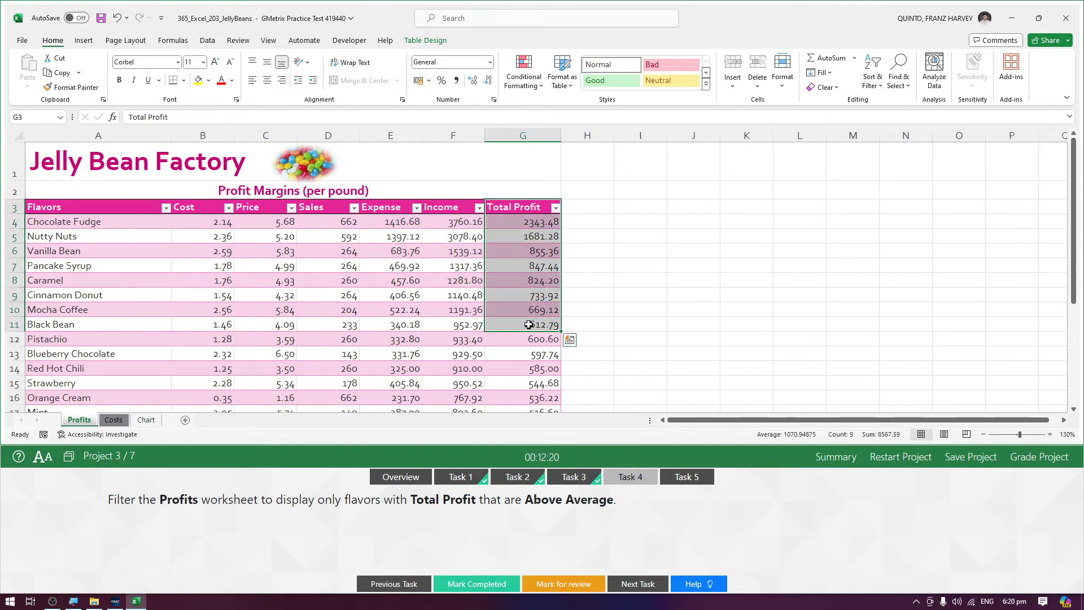
{"action": "left_click", "coordinate": [558, 283]}
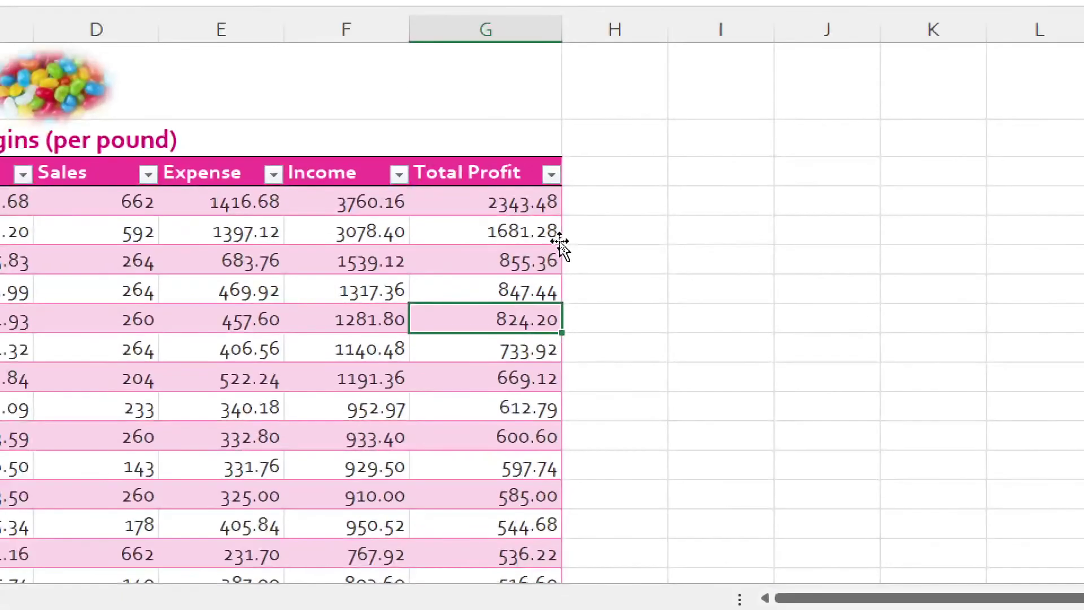
Step: Filter Total Profit to Above Average, leaving six flavors, and mark Task 4 completed
{"action": "left_click", "coordinate": [552, 176]}
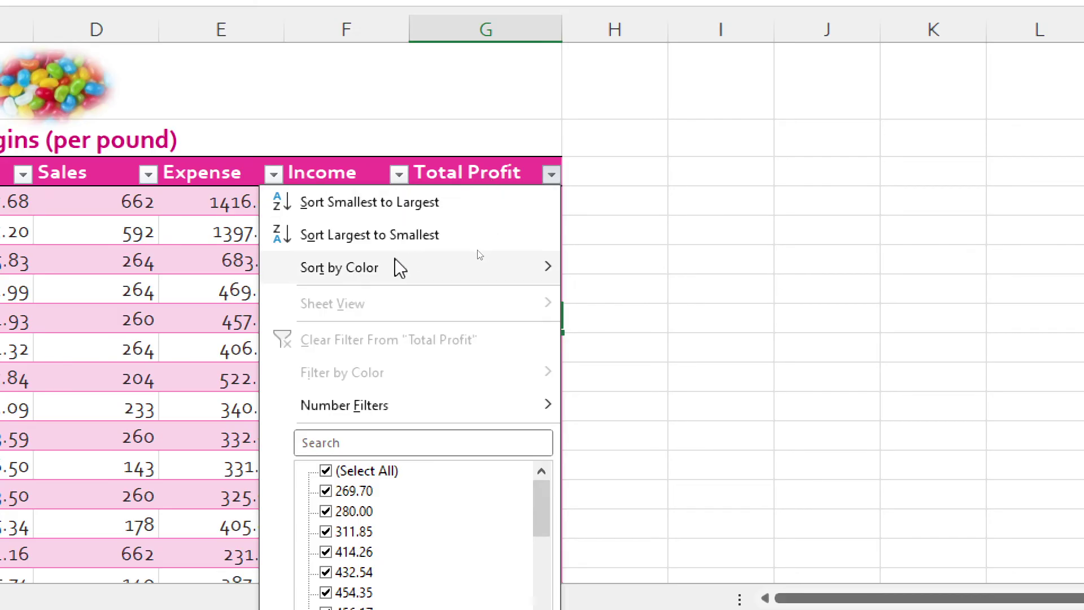
{"action": "mouse_move", "coordinate": [368, 407]}
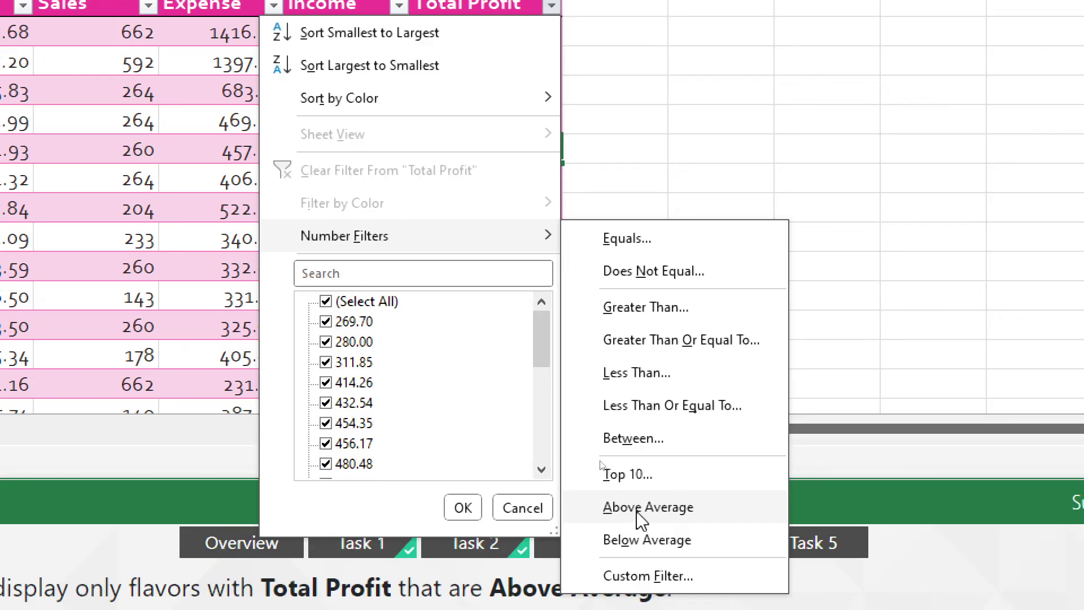
{"action": "left_click", "coordinate": [651, 508]}
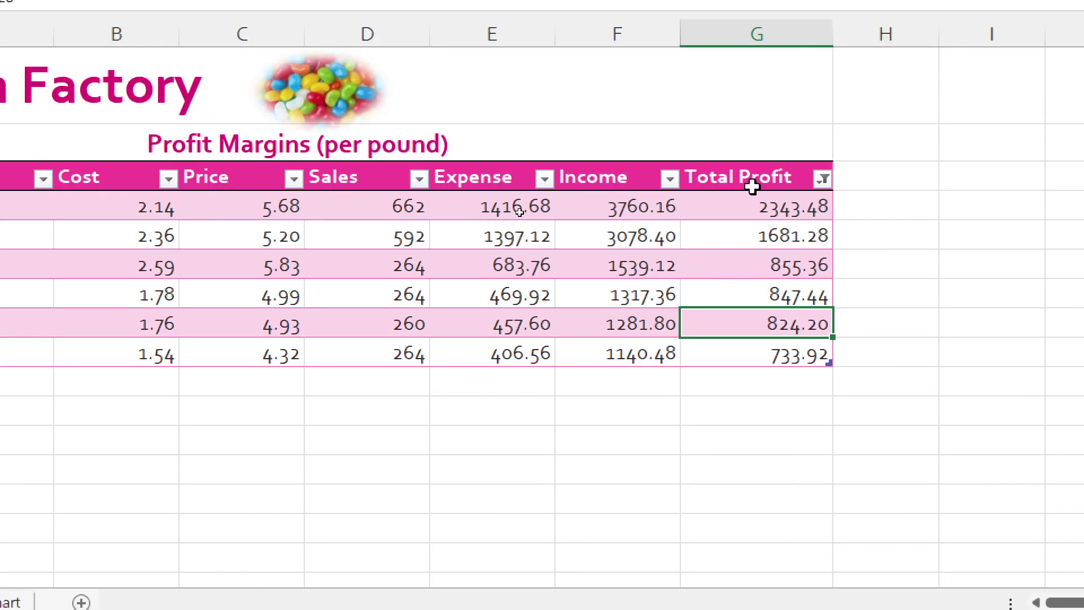
{"action": "mouse_move", "coordinate": [753, 187]}
{"action": "left_mouse_down"}
{"action": "mouse_move", "coordinate": [764, 177]}
{"action": "mouse_move", "coordinate": [764, 362]}
{"action": "left_mouse_up"}
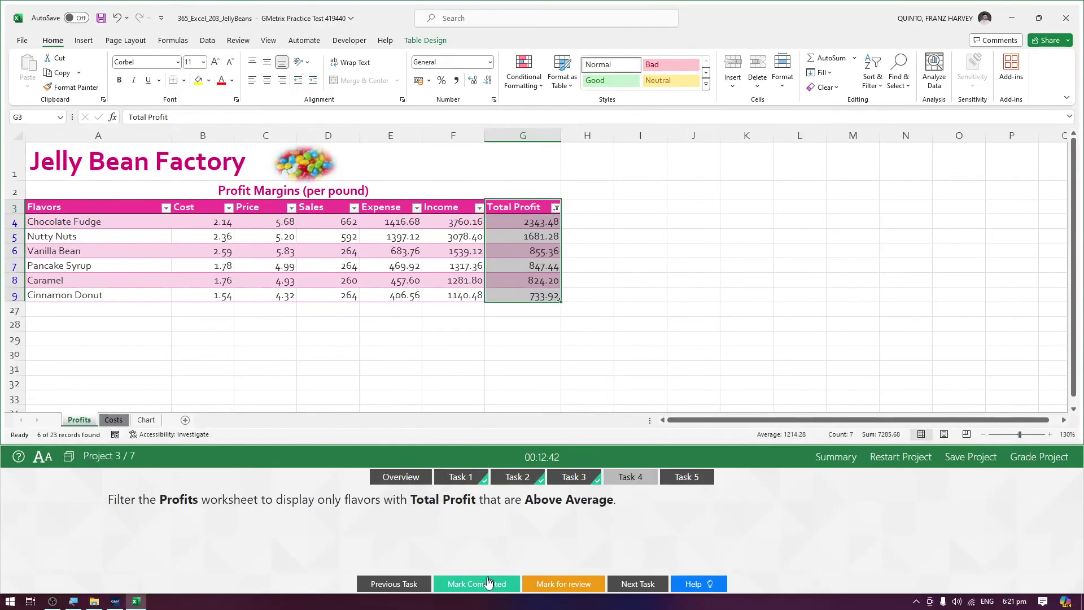
{"action": "left_click", "coordinate": [487, 584]}
{"action": "left_click", "coordinate": [688, 483]}
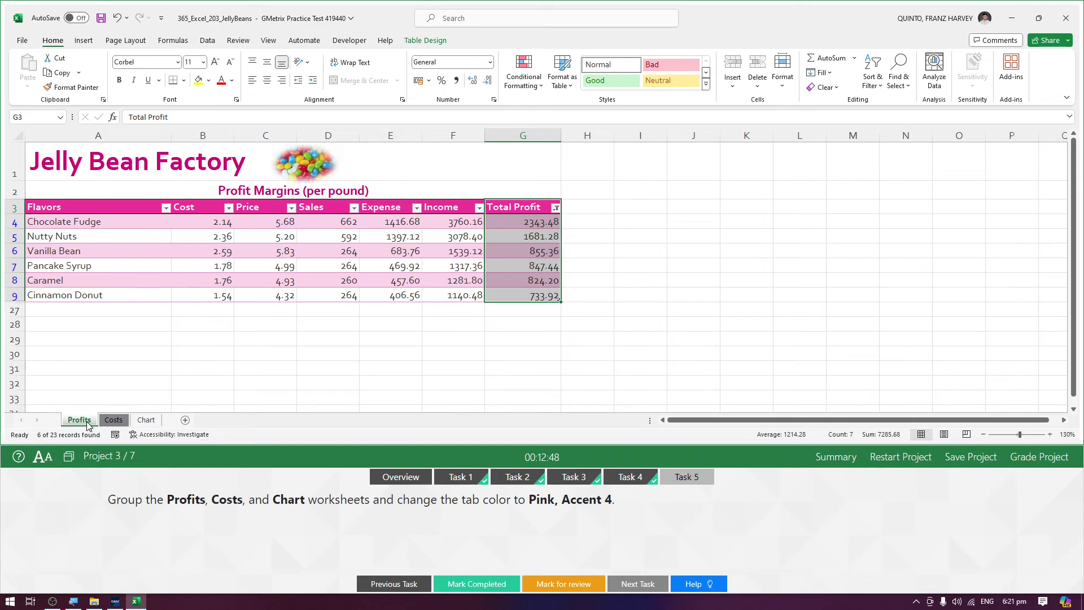
Step: Group the Profits, Costs and Chart tabs and colour them Pink, Accent 4
{"action": "left_click", "coordinate": [113, 420], "text": "ctrl"}
{"action": "left_click", "coordinate": [145, 419], "text": "ctrl"}
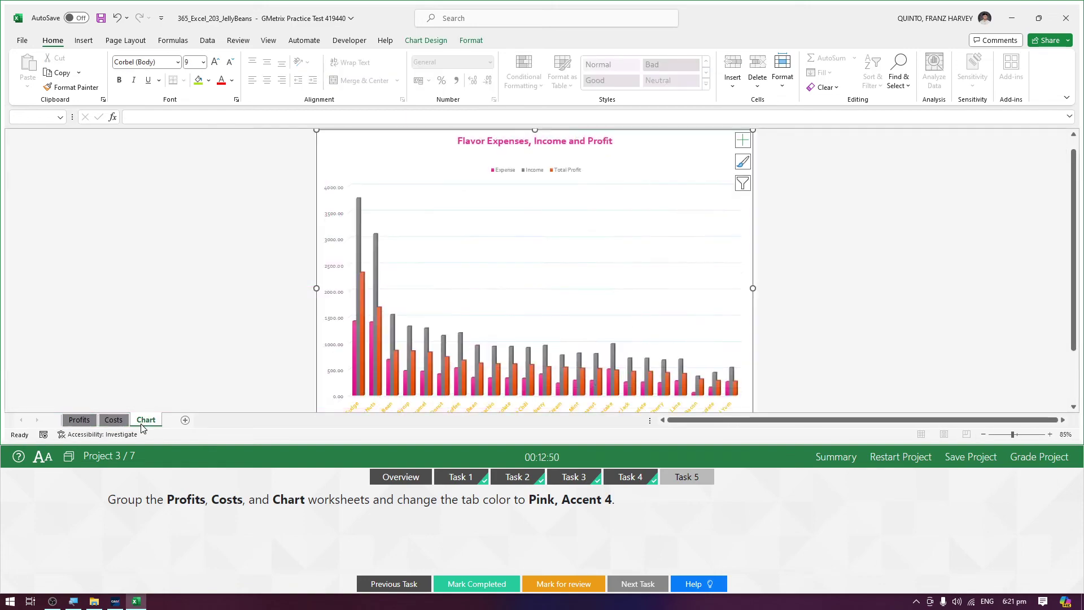
{"action": "left_click", "coordinate": [90, 421]}
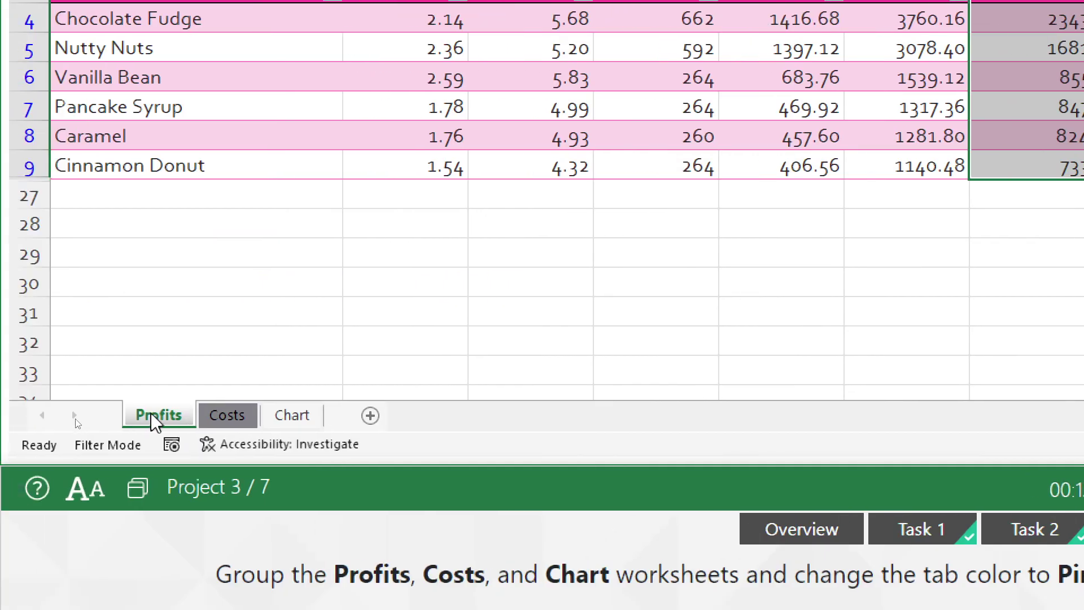
{"action": "left_click", "coordinate": [228, 418], "text": "ctrl"}
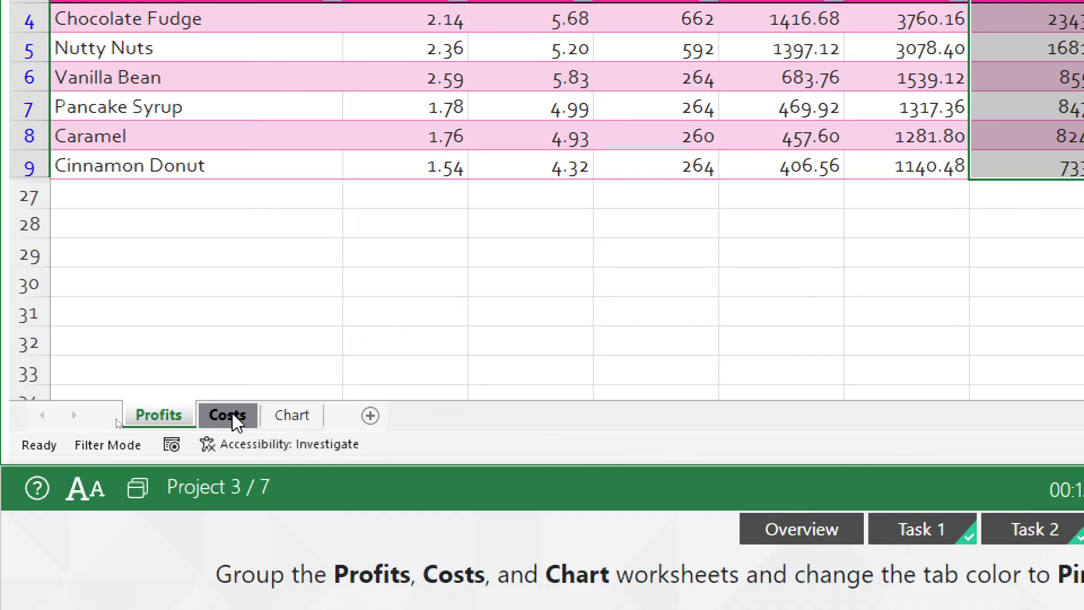
{"action": "left_click", "coordinate": [228, 416], "text": "ctrl"}
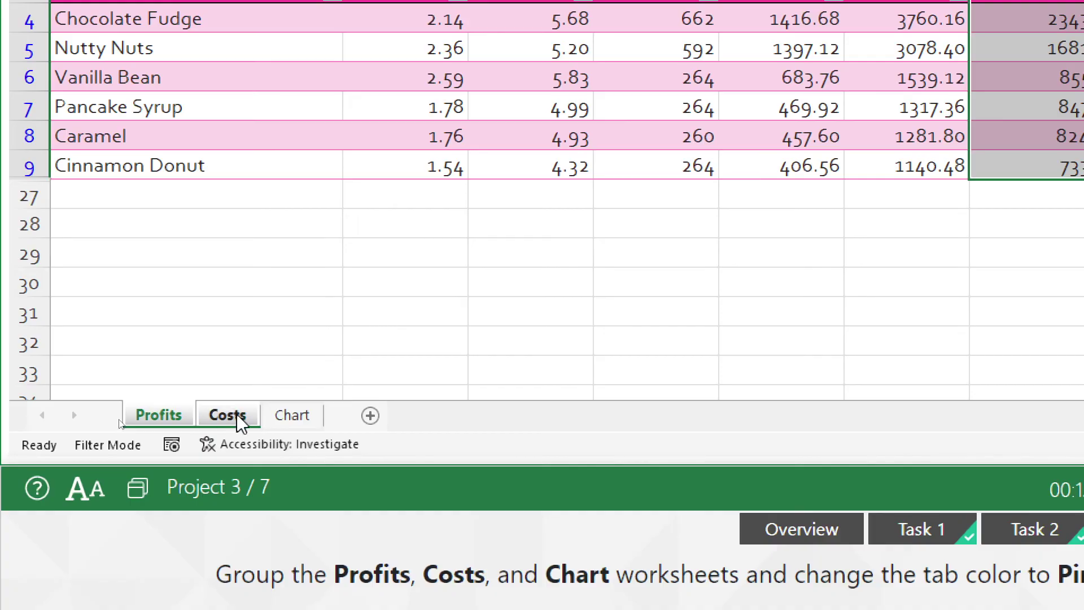
{"action": "left_click", "coordinate": [278, 417], "text": "ctrl"}
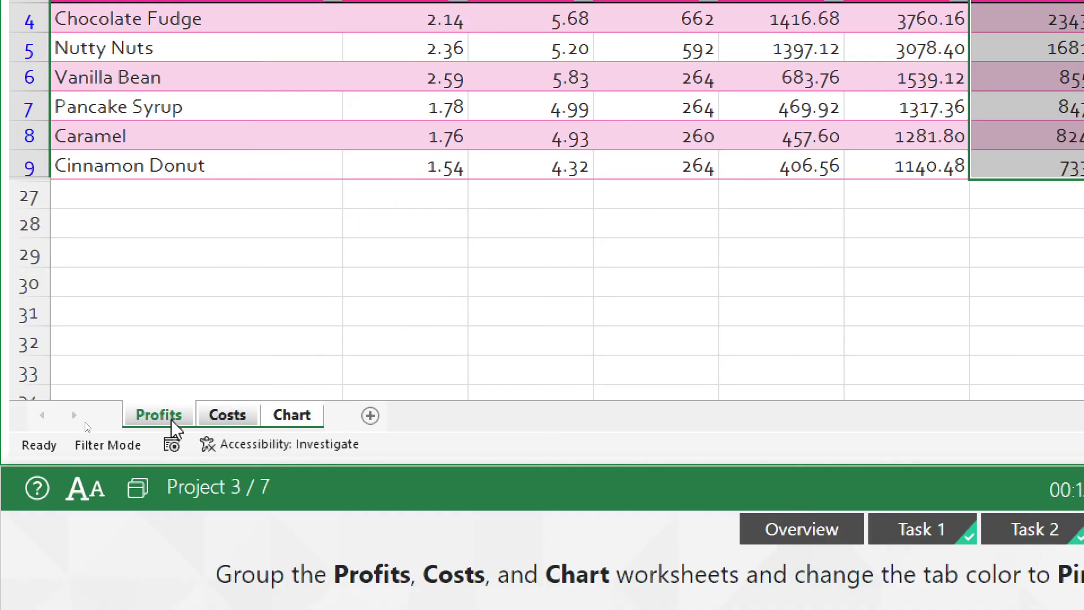
{"action": "right_click", "coordinate": [244, 417]}
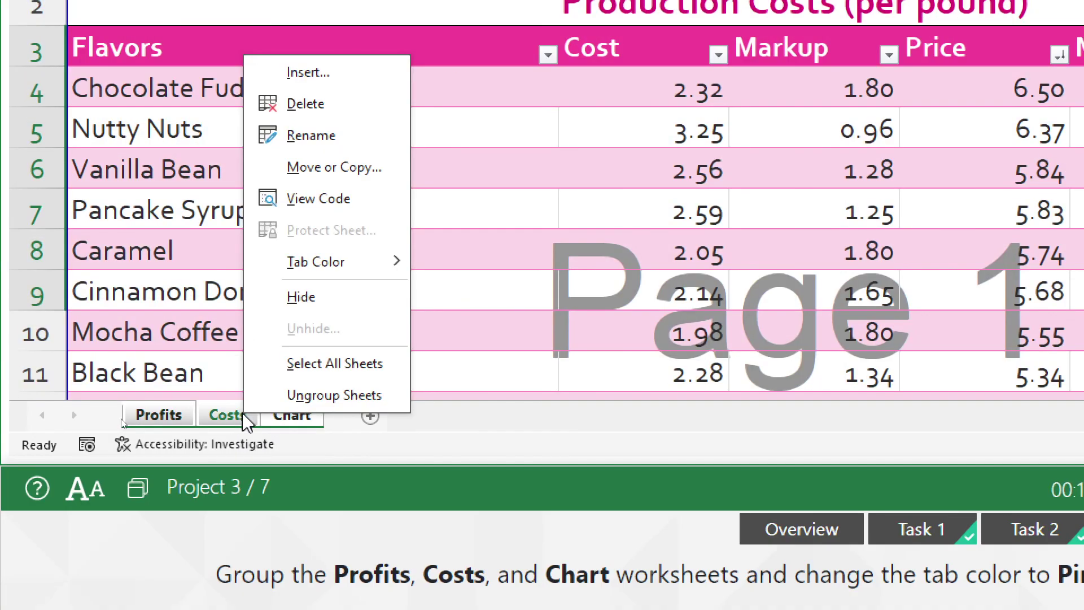
{"action": "mouse_move", "coordinate": [315, 276]}
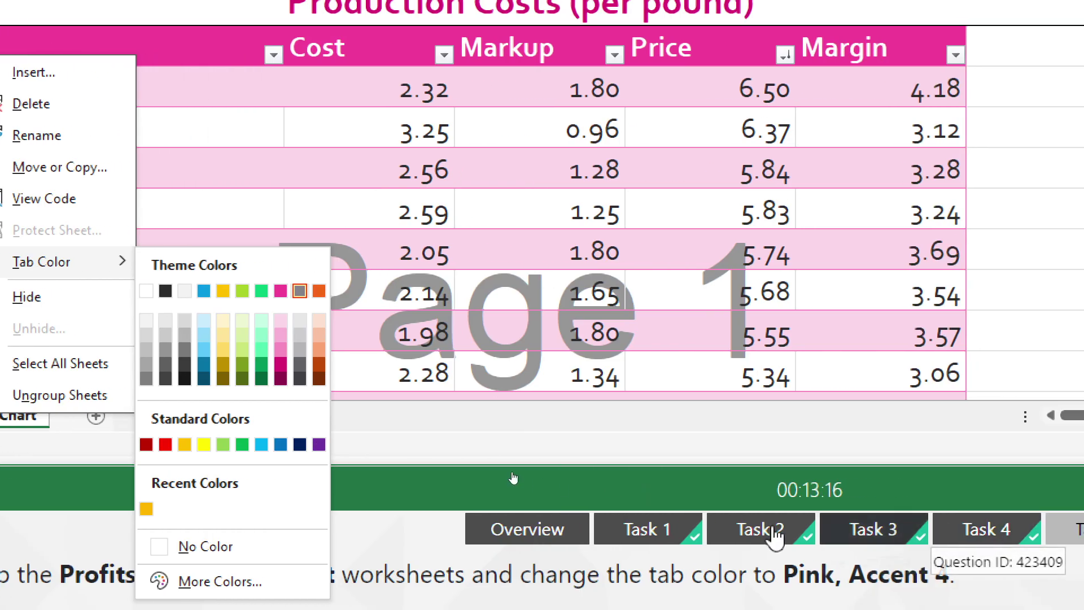
{"action": "left_click", "coordinate": [284, 291]}
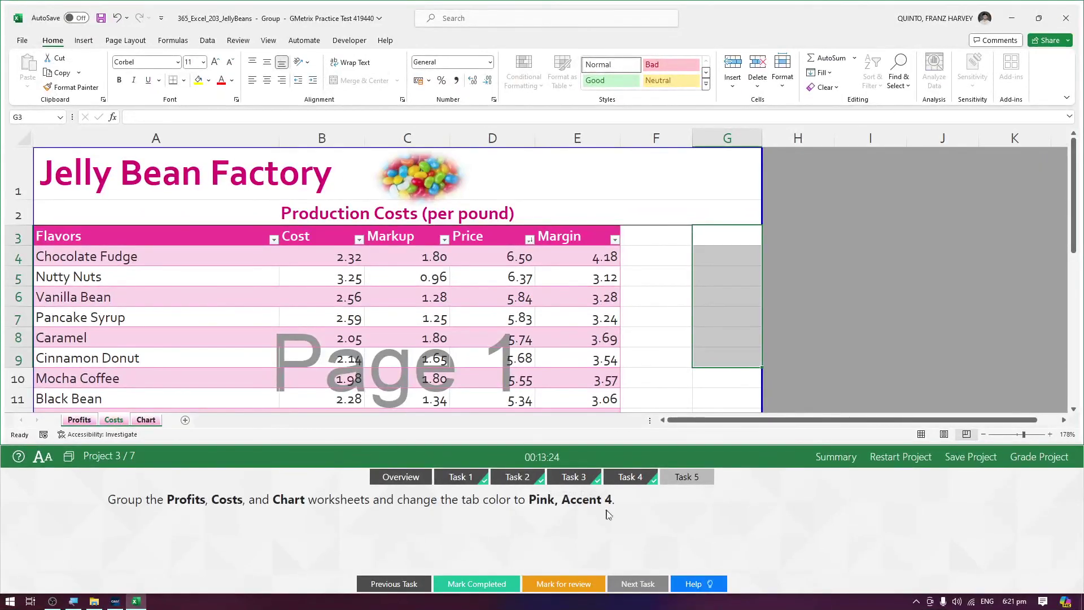
Step: Mark the tab colour task completed, grade the project, and move to the next one
{"action": "left_click", "coordinate": [497, 584]}
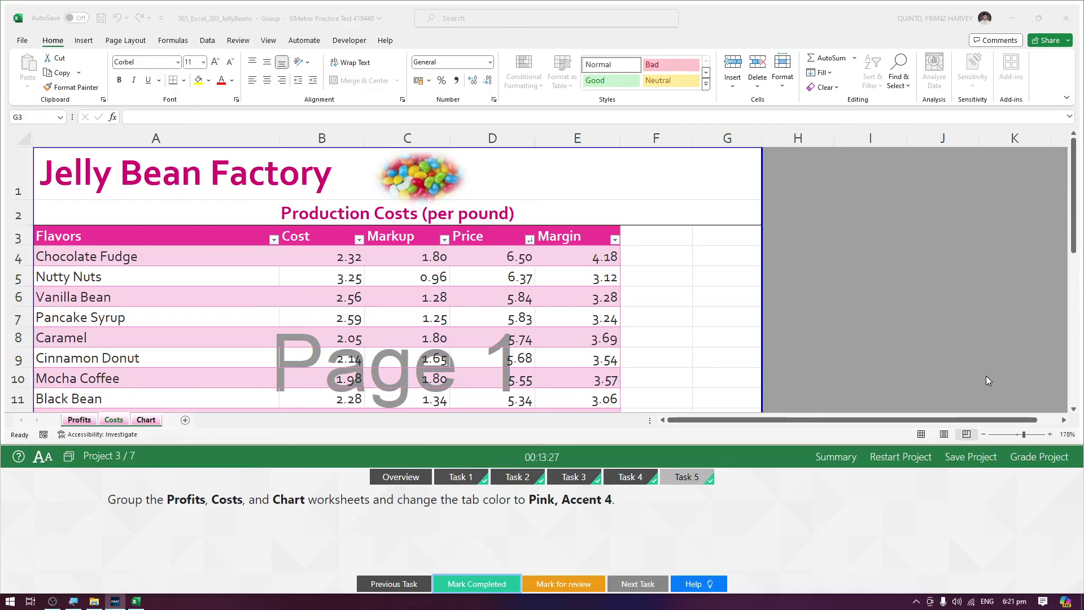
{"action": "left_click", "coordinate": [1039, 465]}
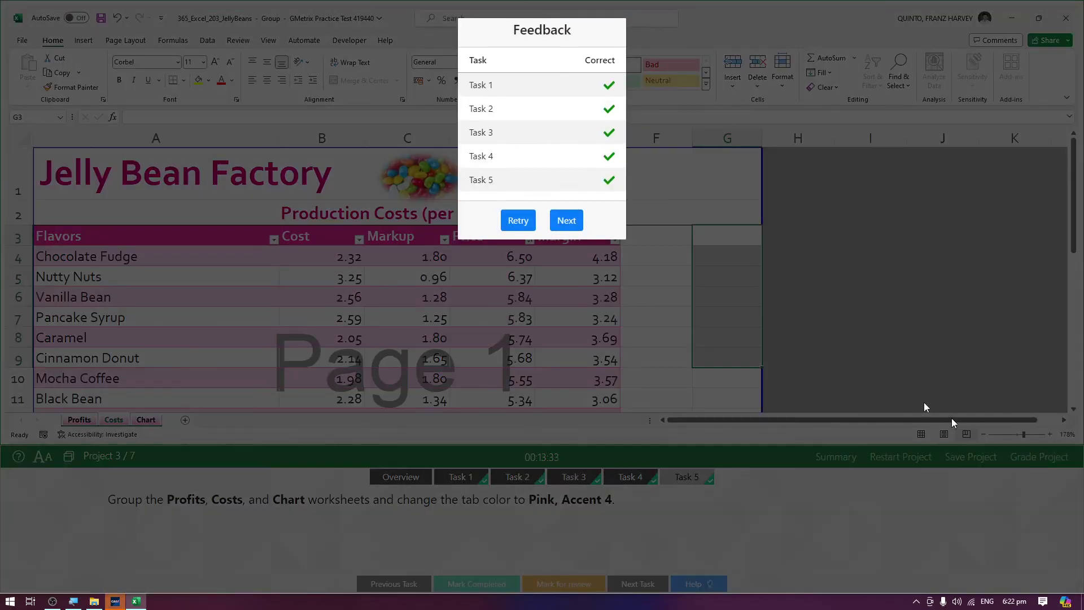
{"action": "left_click", "coordinate": [567, 221]}
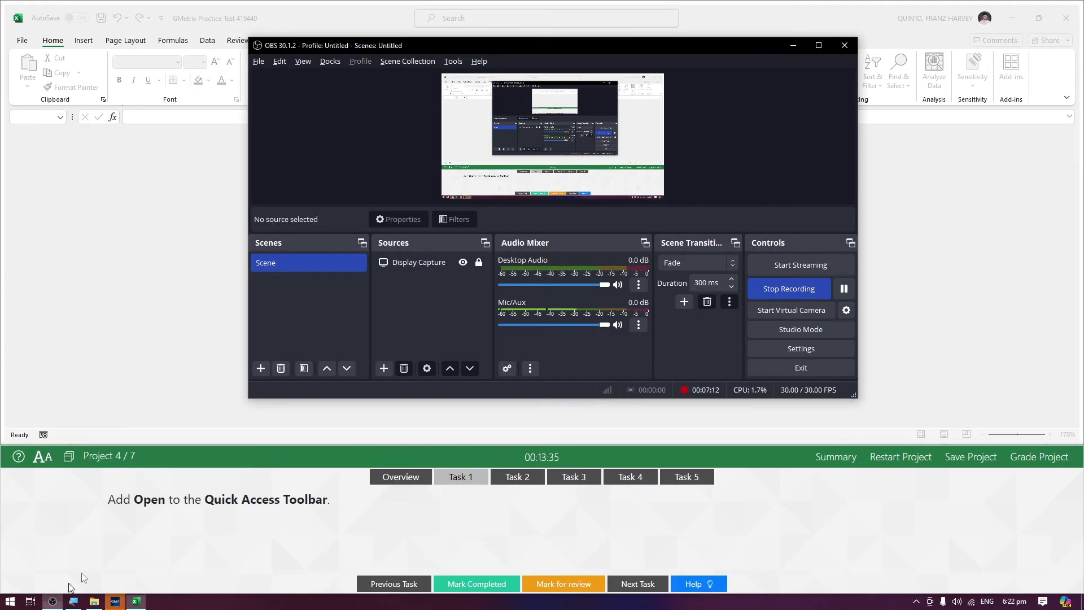